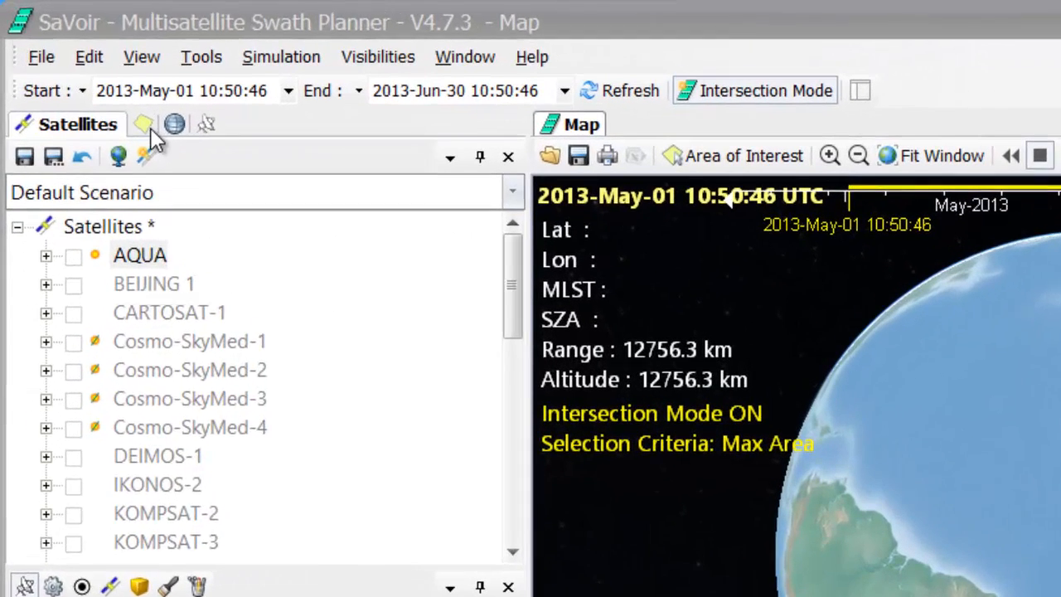
Enable Algeria, Libya and Morocco in the Africa folder of the Countries areas of interest
left_click(93, 82)
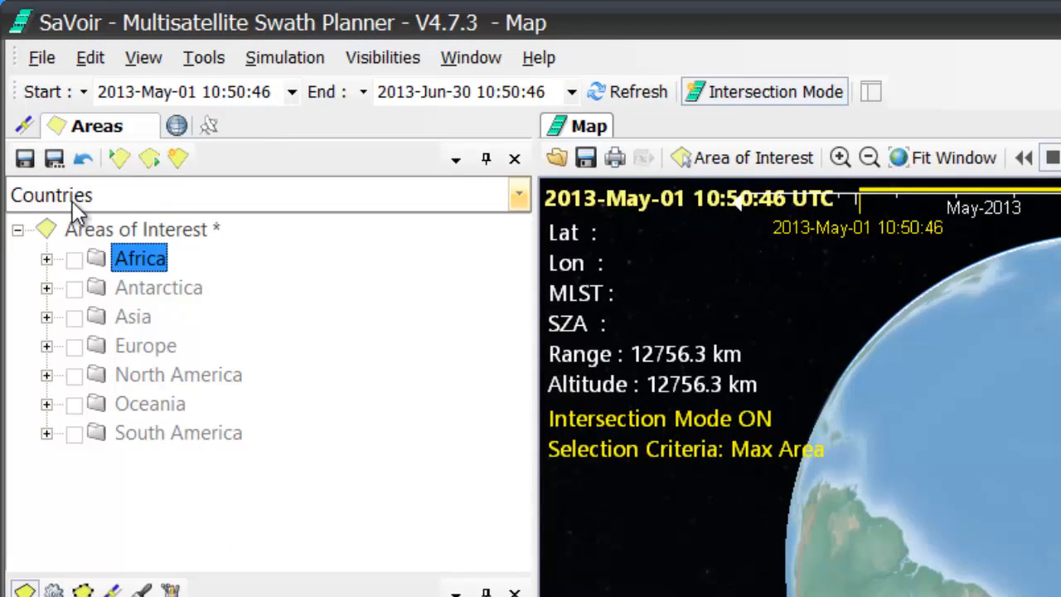
left_click(46, 258)
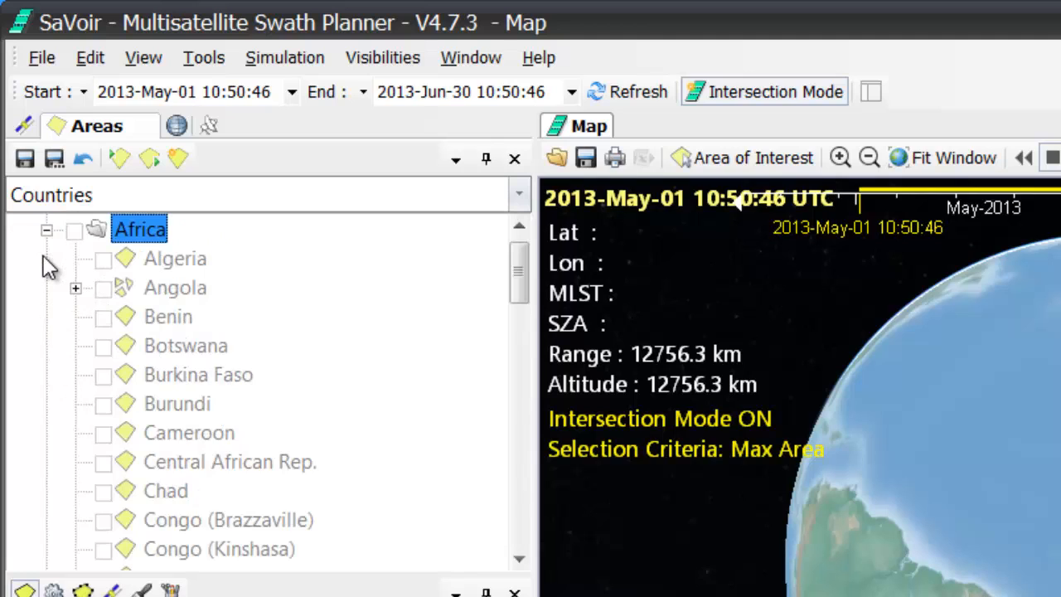
left_click(103, 261)
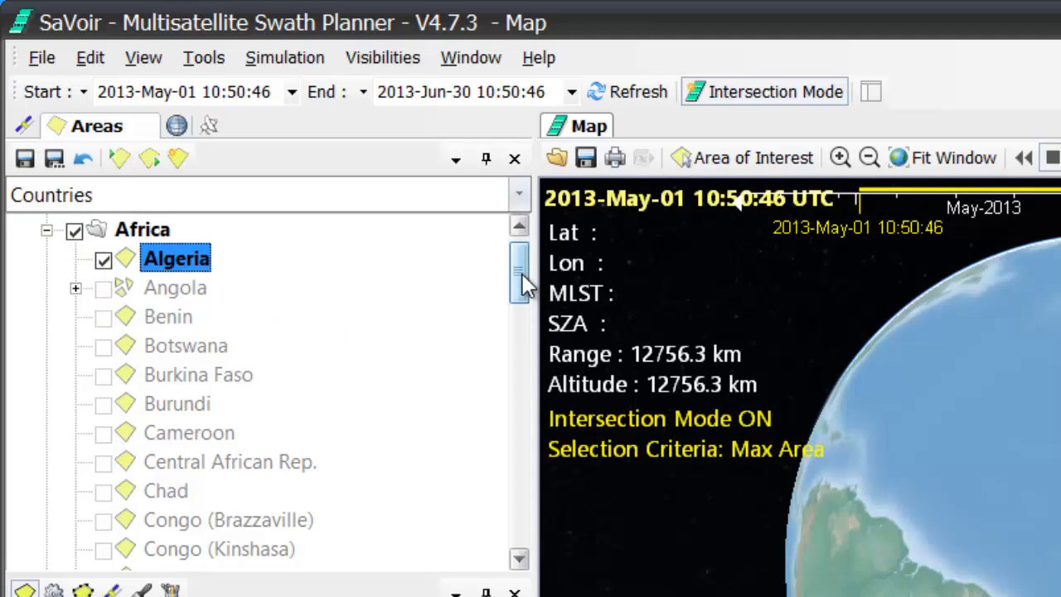
left_click_drag(523, 286, 516, 402)
left_click(103, 289)
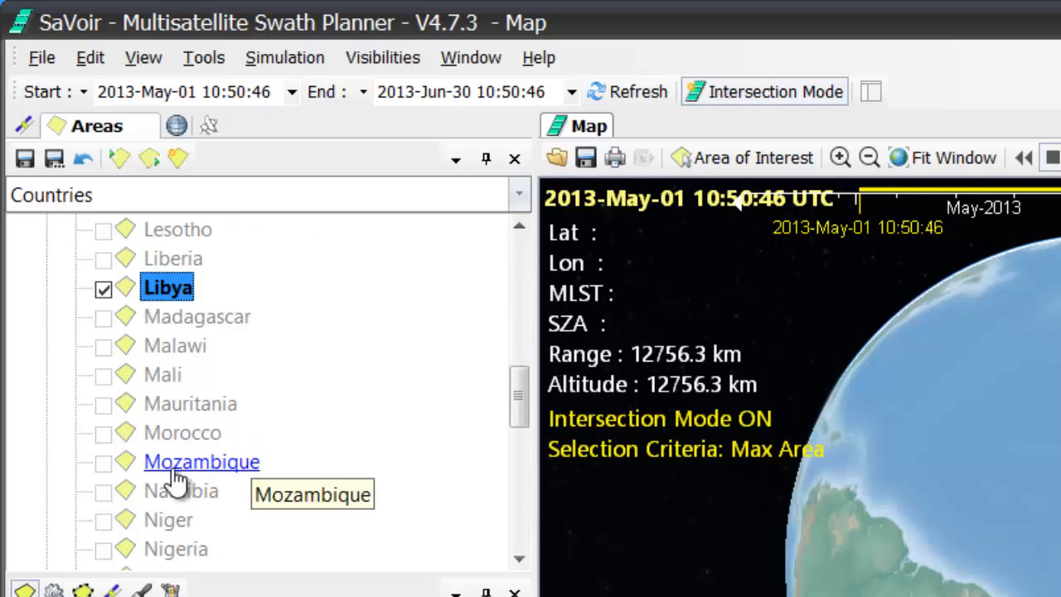
left_click(104, 434)
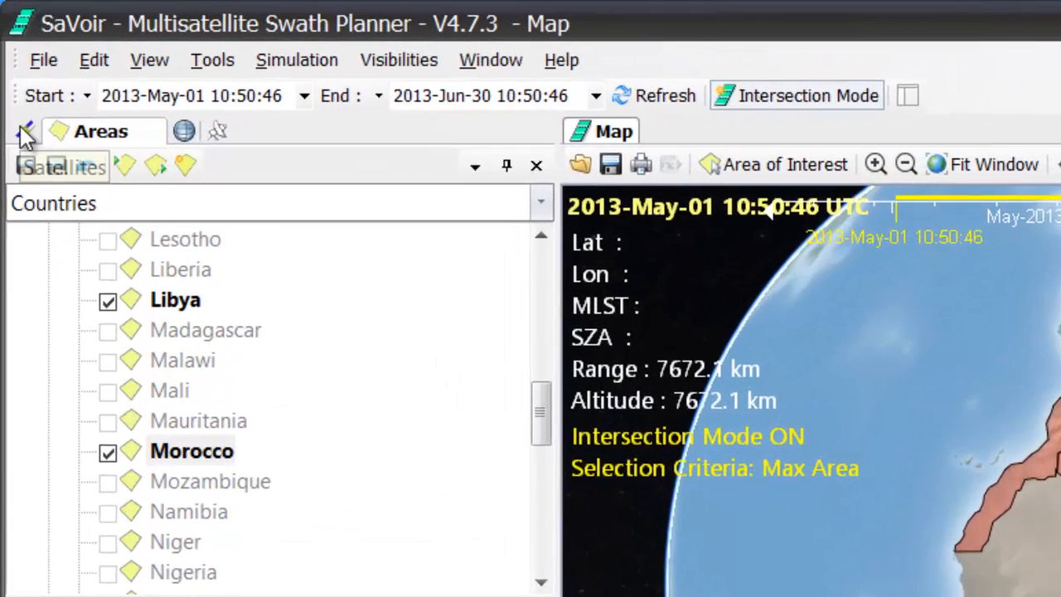
Load the Sentinels satellite scenario and enable the CSAR/IWS sensor of Sentinel-1A
left_click(25, 133)
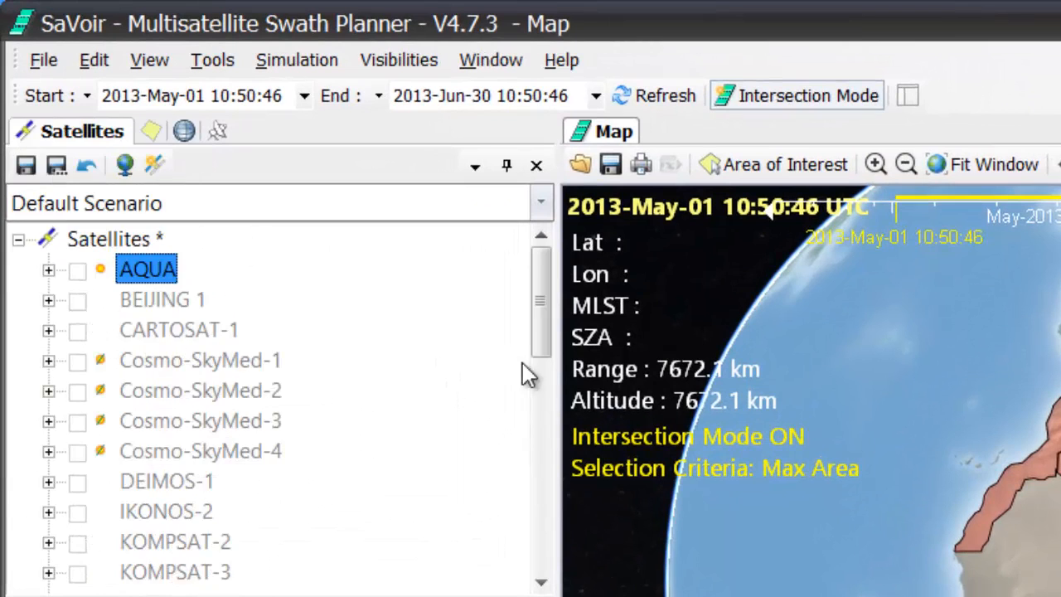
left_click(541, 204)
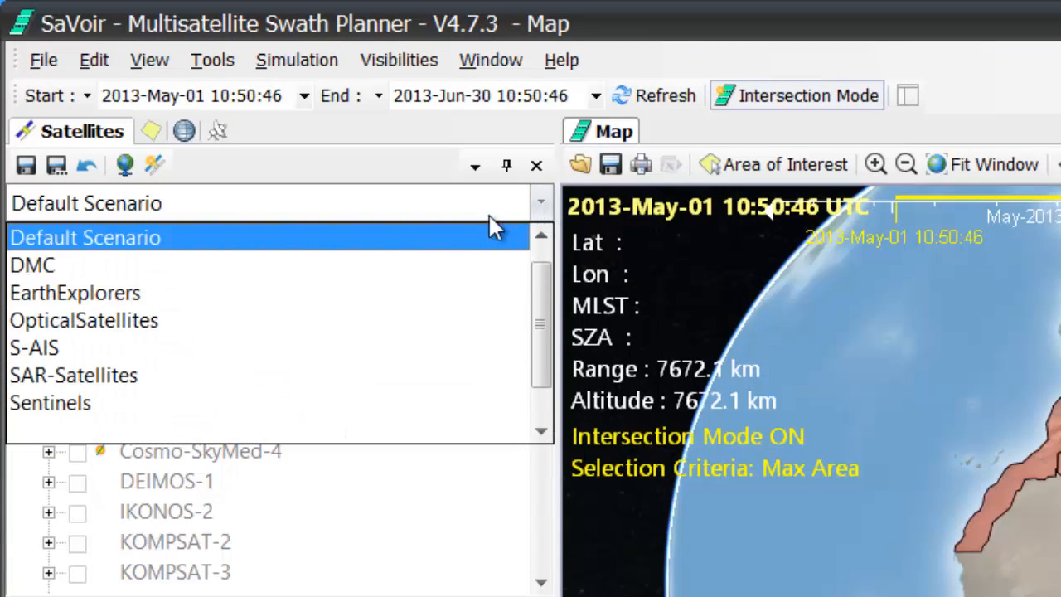
left_click(92, 403)
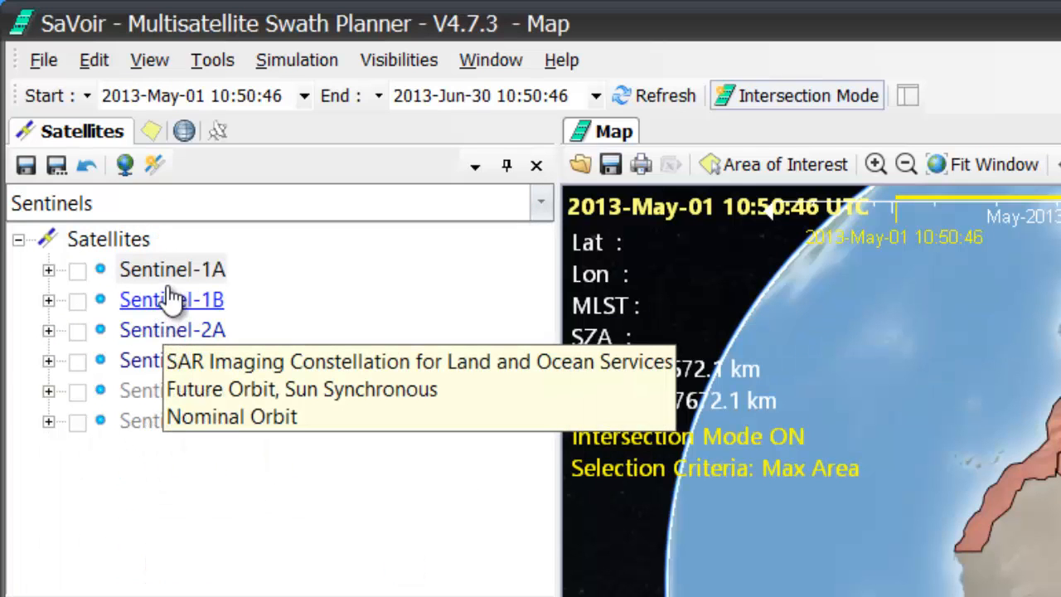
left_click(48, 270)
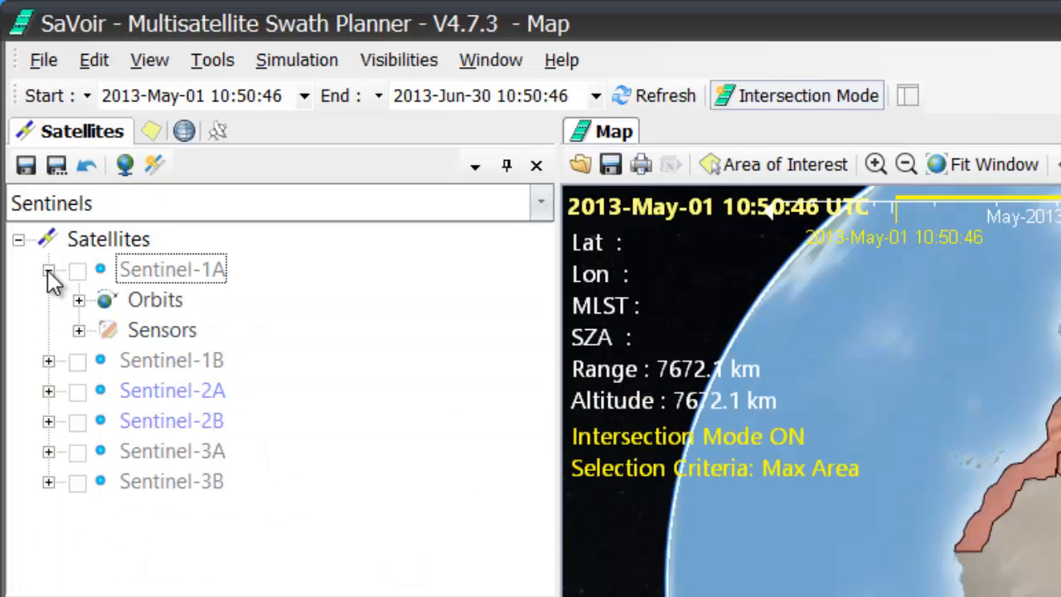
left_click(79, 331)
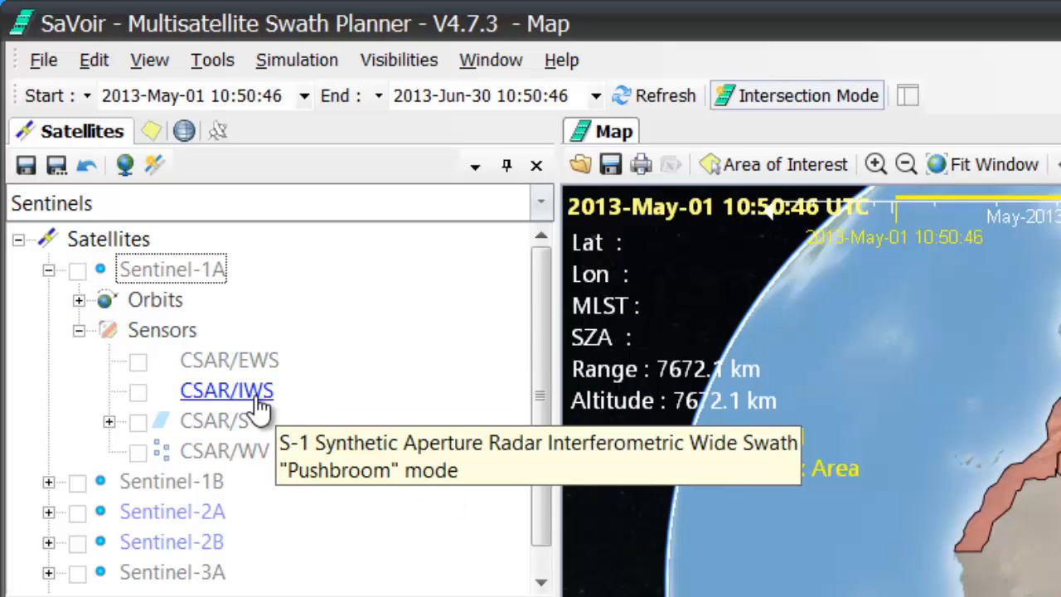
left_click(139, 392)
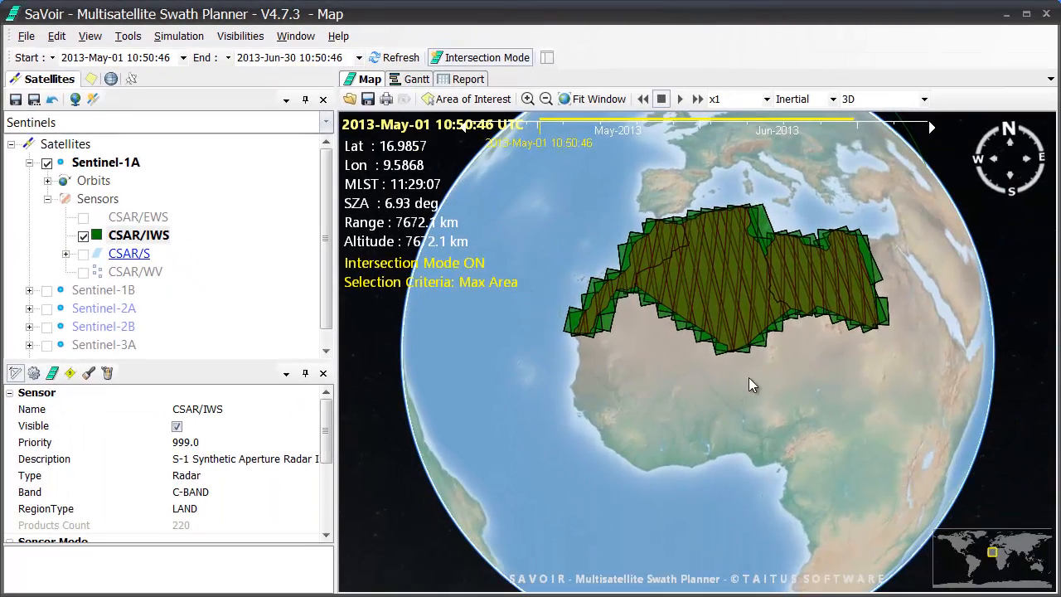
Examine the Sentinel-1A swaths over the three countries on the map and their acquisition times in the Gantt chart
scroll(719, 398, "up", 2)
left_click_drag(673, 418, 759, 435)
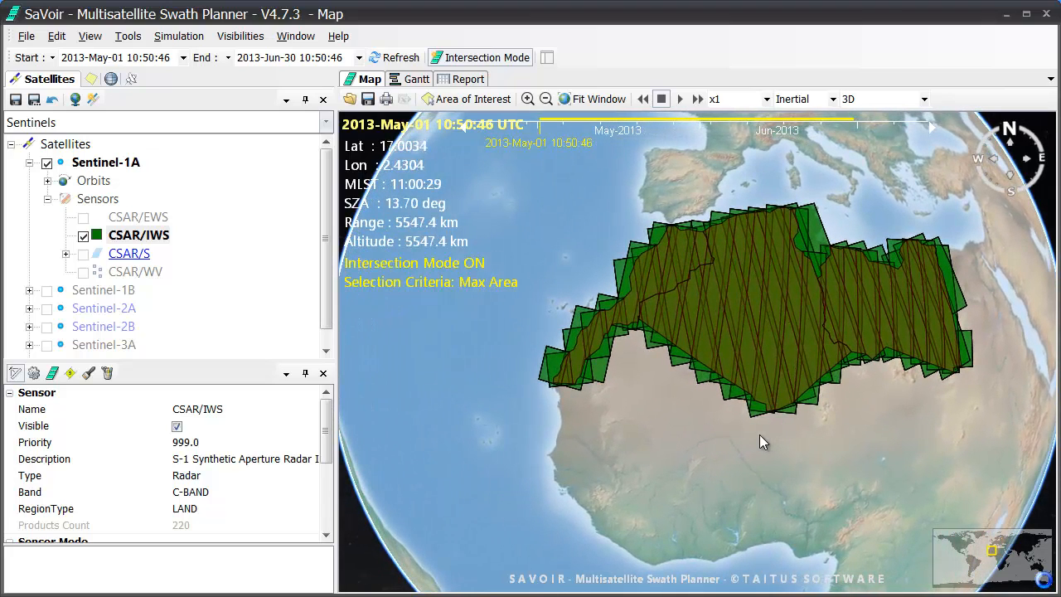
left_click(404, 79)
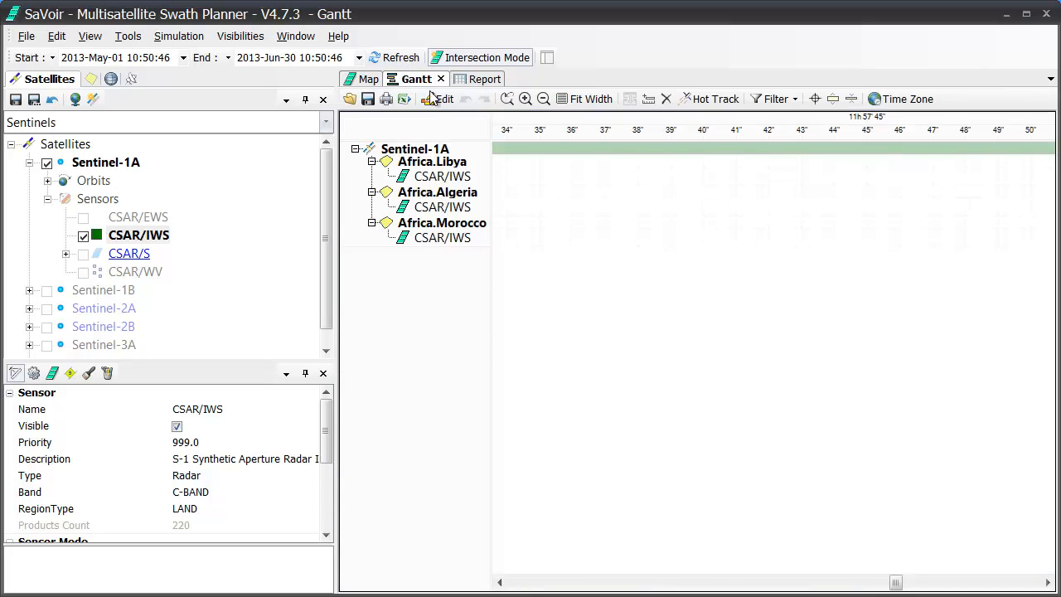
left_click(598, 100)
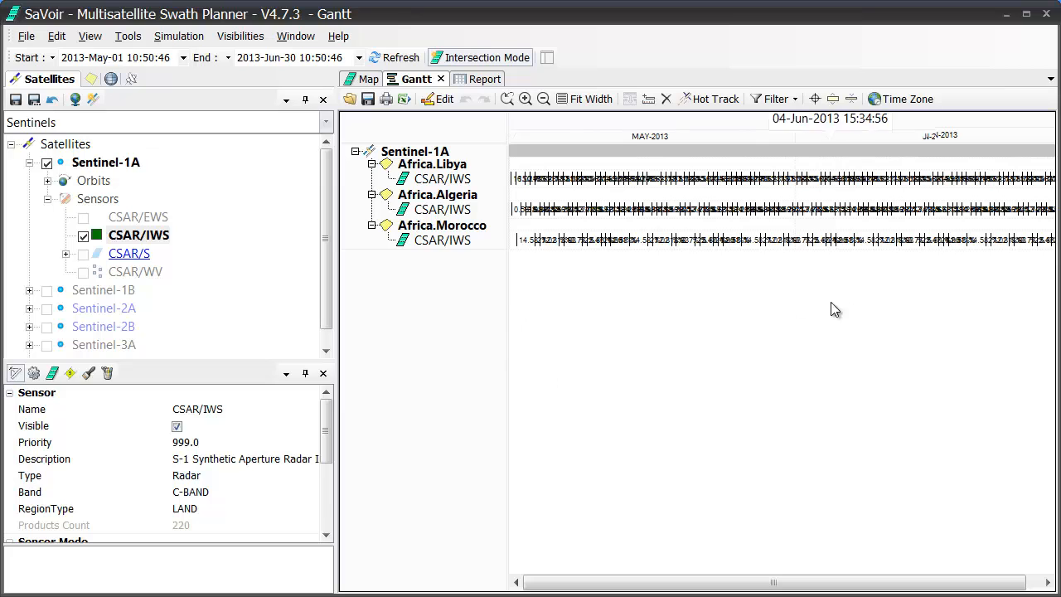
left_click_drag(722, 276, 572, 262)
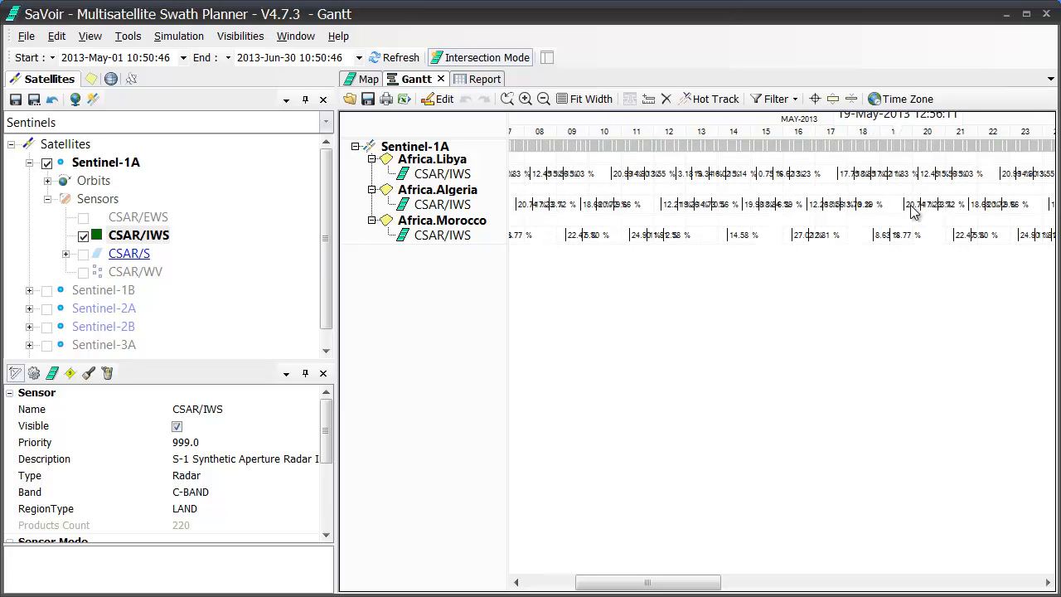
left_click(584, 99)
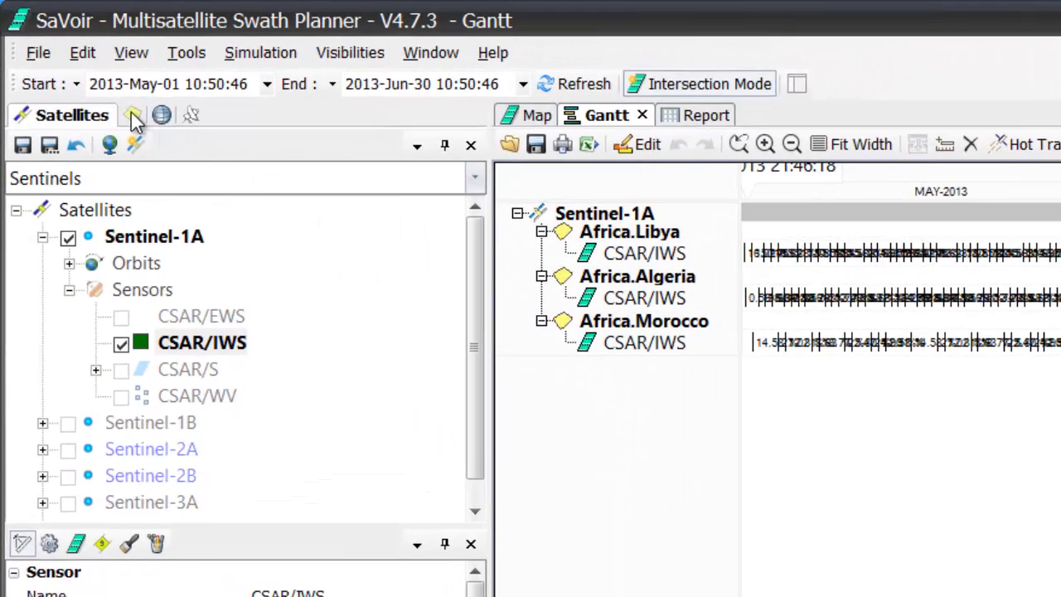
Open the outages view for the Africa area of interest and expand it to list the individual countries
left_click(132, 115)
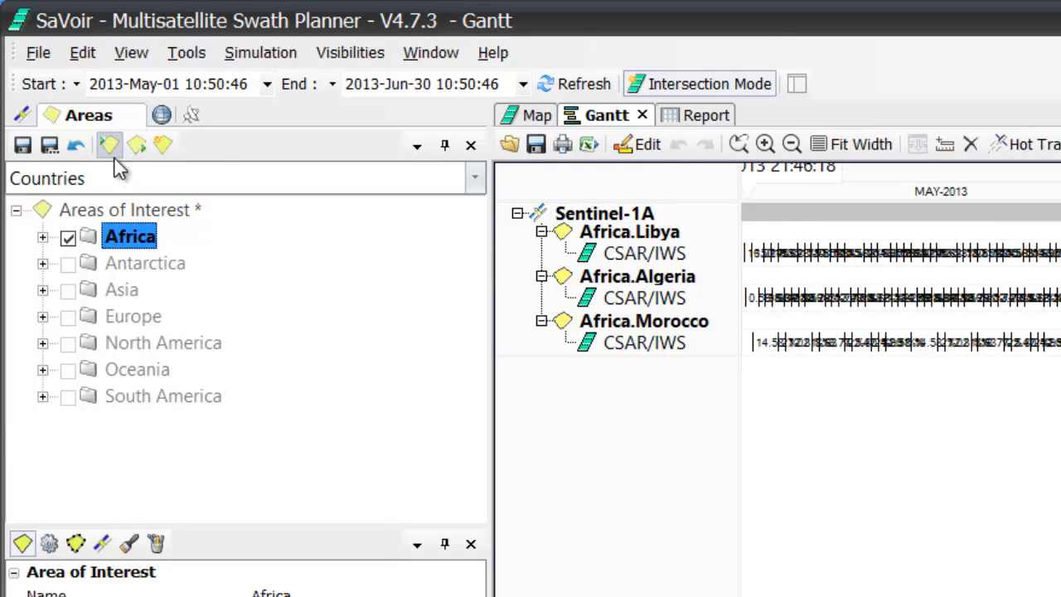
right_click(123, 242)
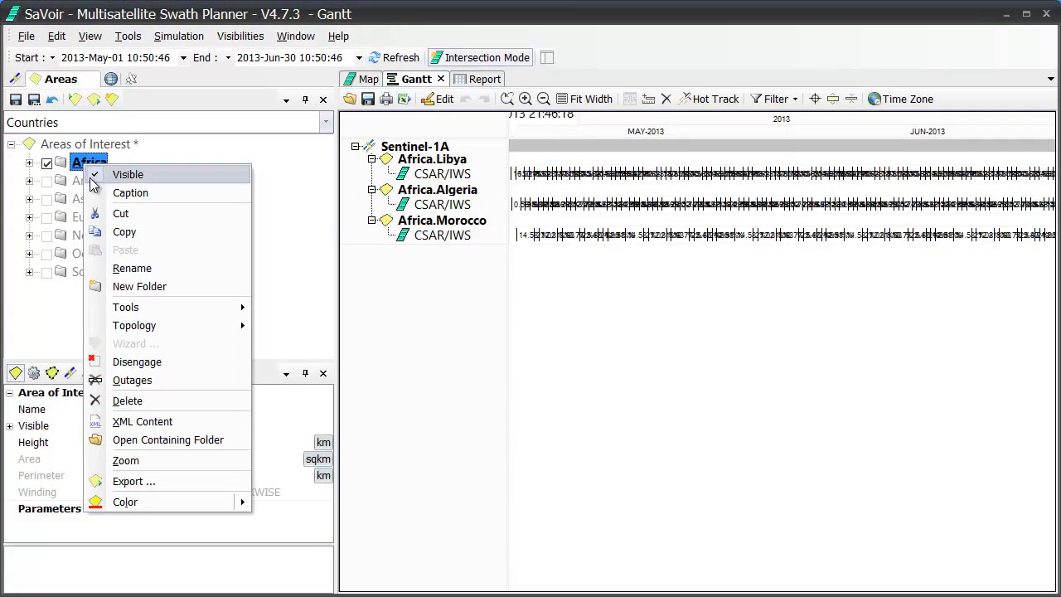
left_click(163, 384)
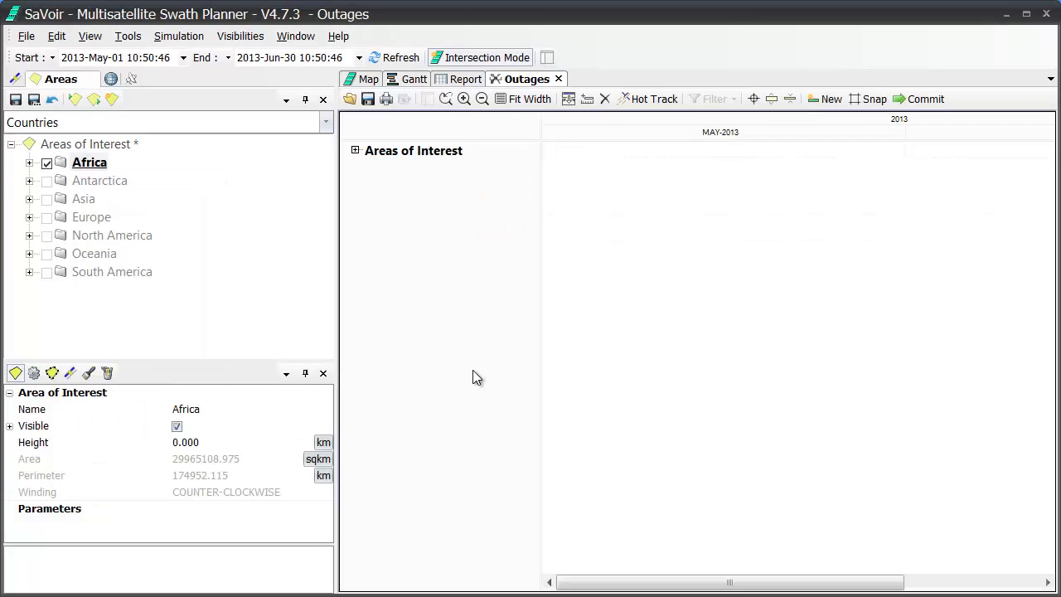
left_click(355, 152)
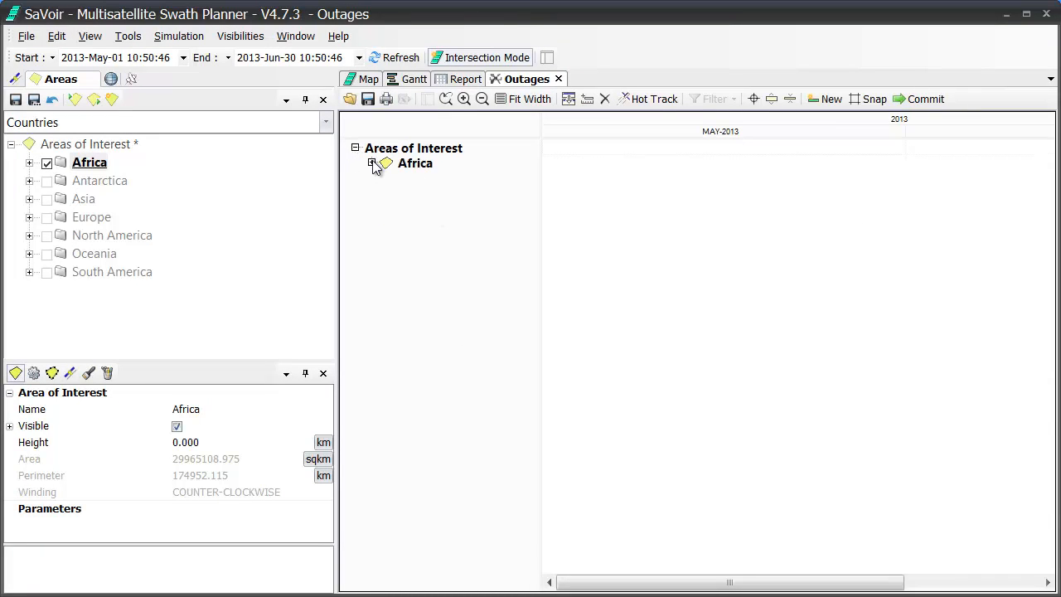
left_click(372, 164)
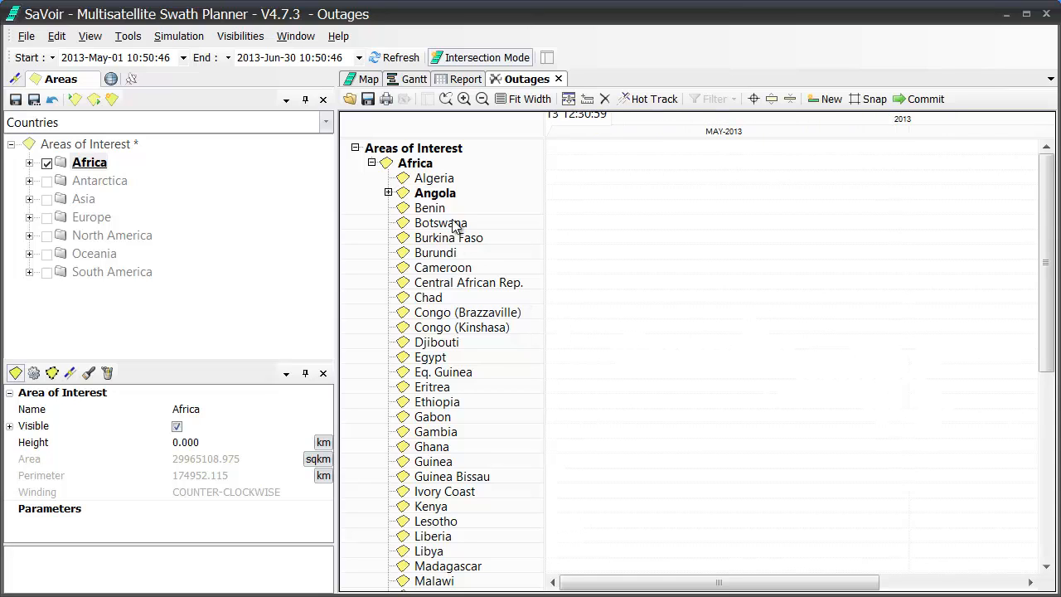
Draw a new outage for Algeria on the timeline, covering most of 6 May 2013
left_click_drag(546, 161, 615, 162)
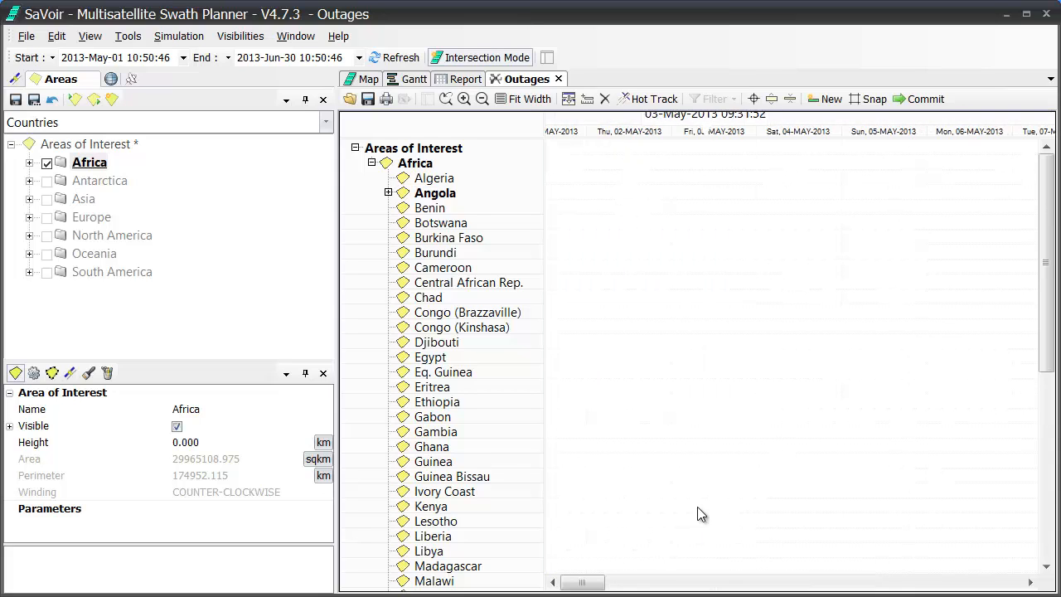
left_click_drag(586, 587, 614, 584)
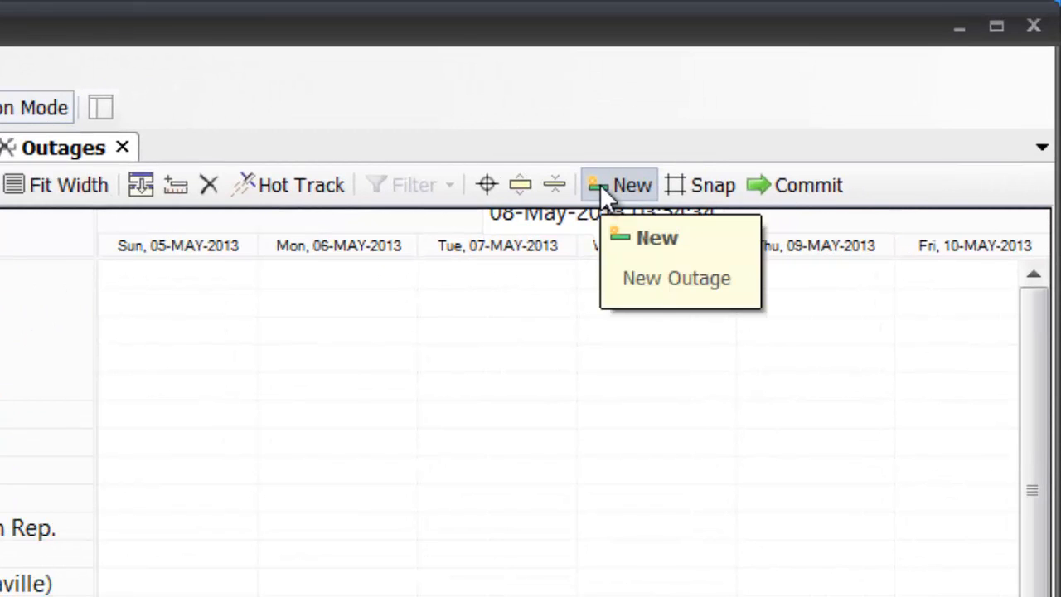
left_click(601, 184)
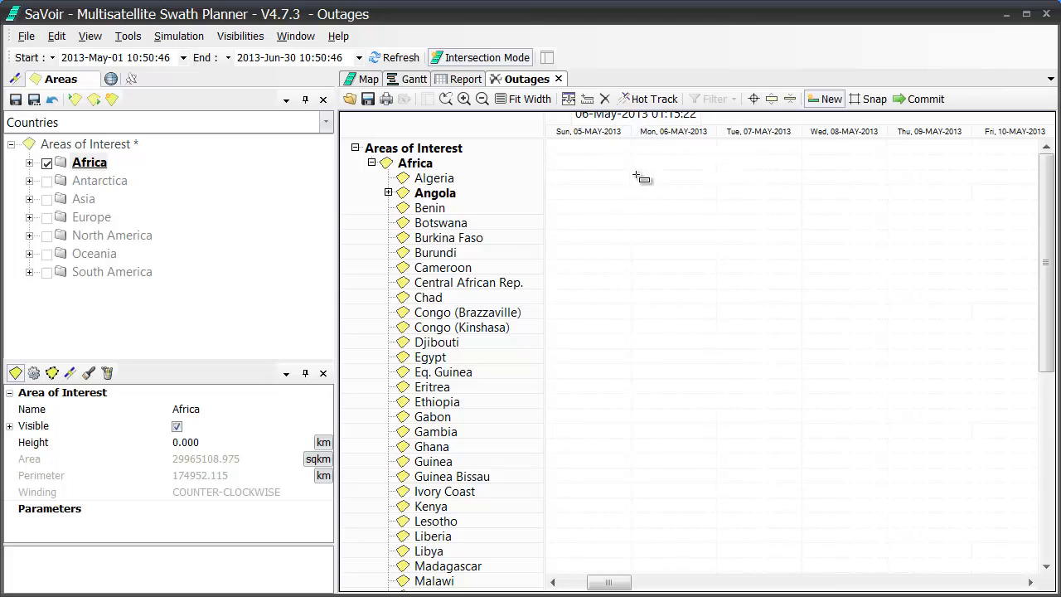
left_click_drag(636, 176, 717, 179)
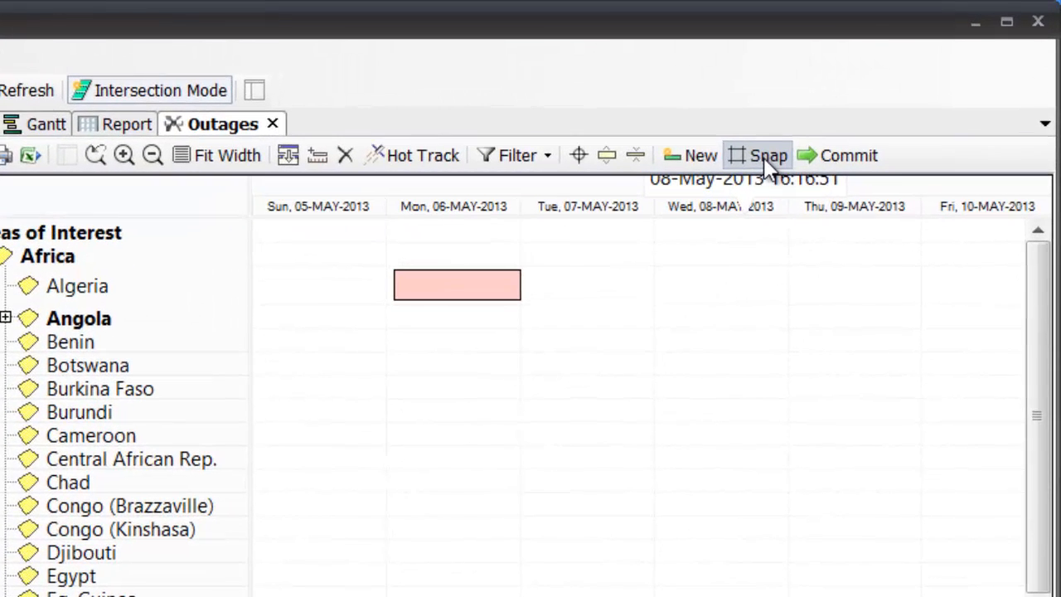
Enable snapping and stretch Algeria's outage to run from 06-May-2013 00:00:00 to 07-May-2013 00:00:00
left_click(763, 158)
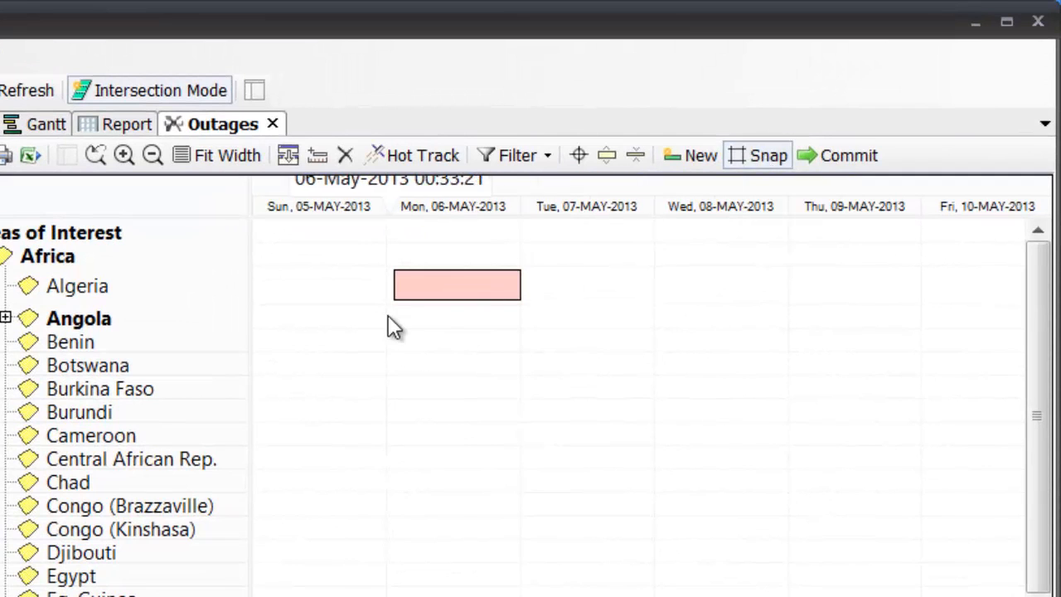
left_click_drag(395, 297, 386, 296)
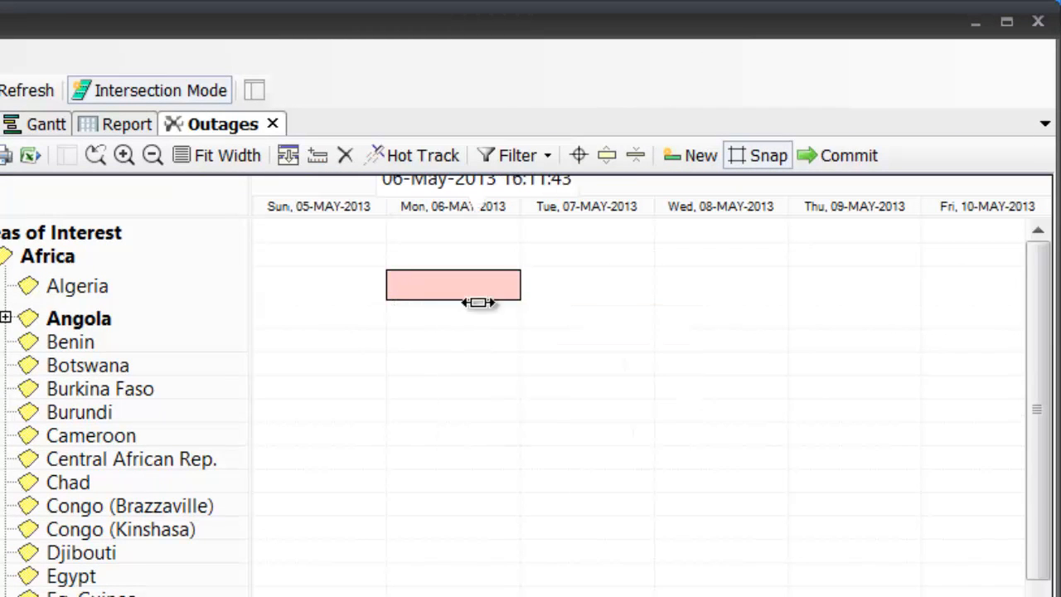
left_click_drag(521, 300, 523, 300)
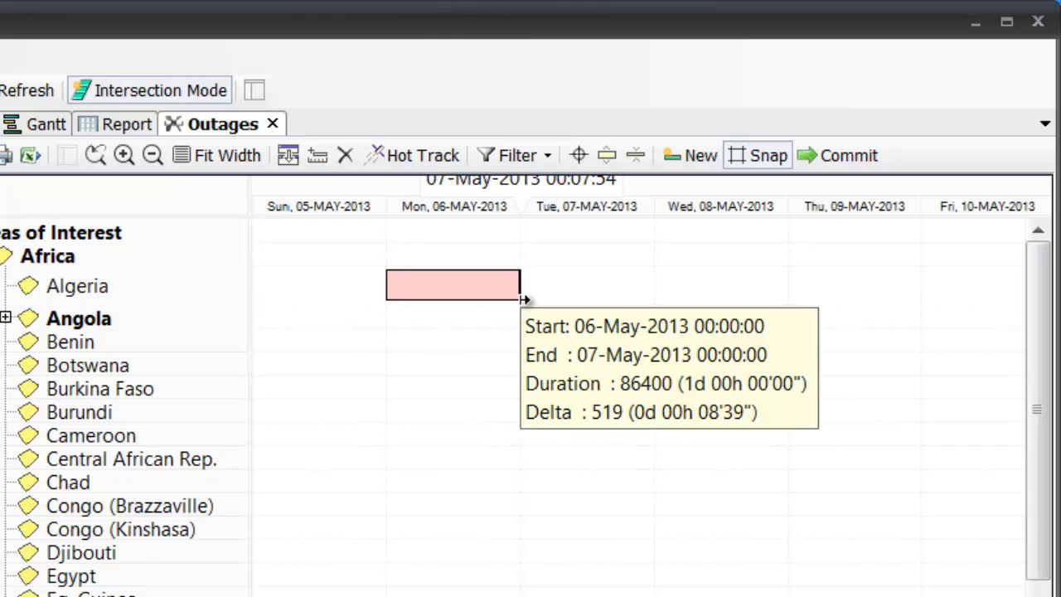
left_click_drag(523, 299, 523, 299)
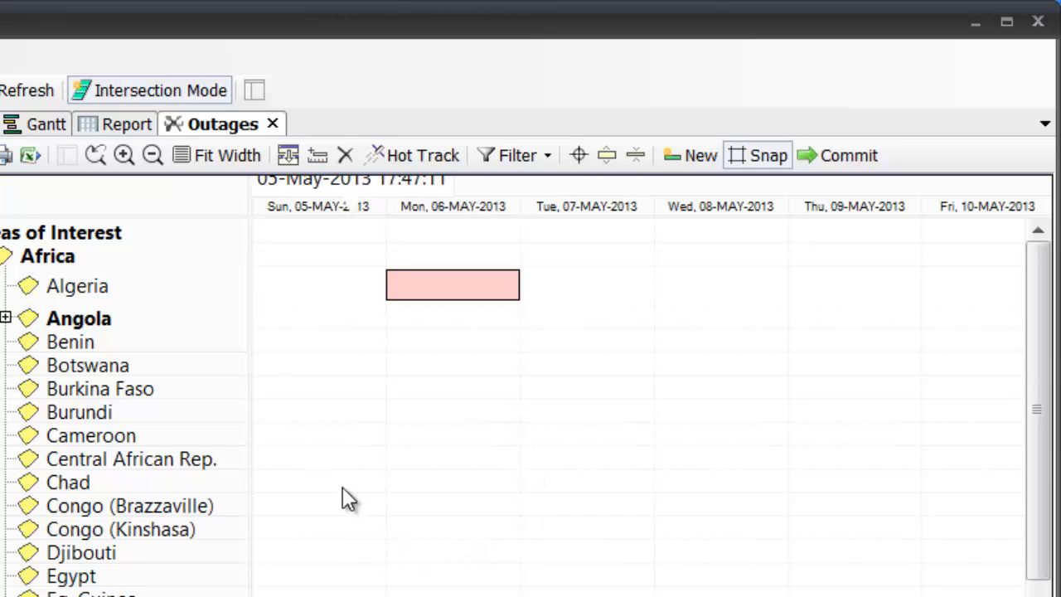
Make Algeria's outage periodic, repeating every 1 cycle
right_click(430, 283)
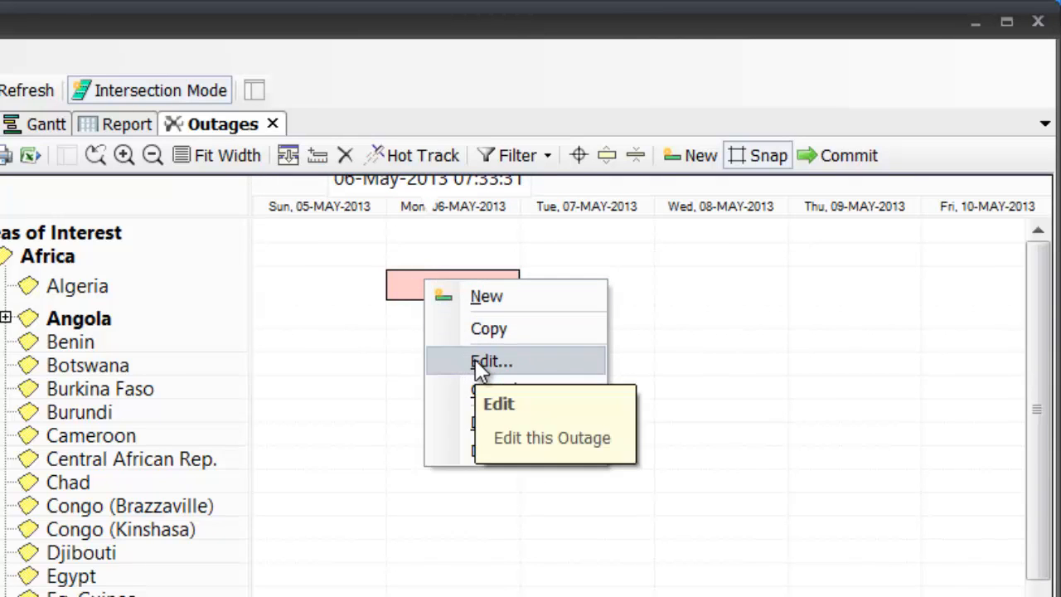
left_click(477, 362)
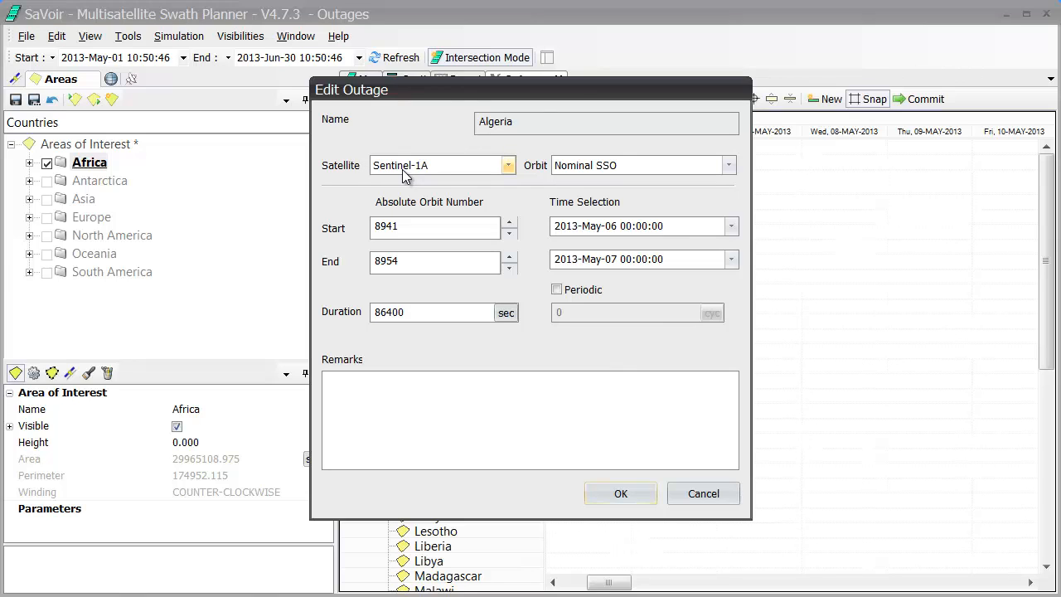
left_click(555, 290)
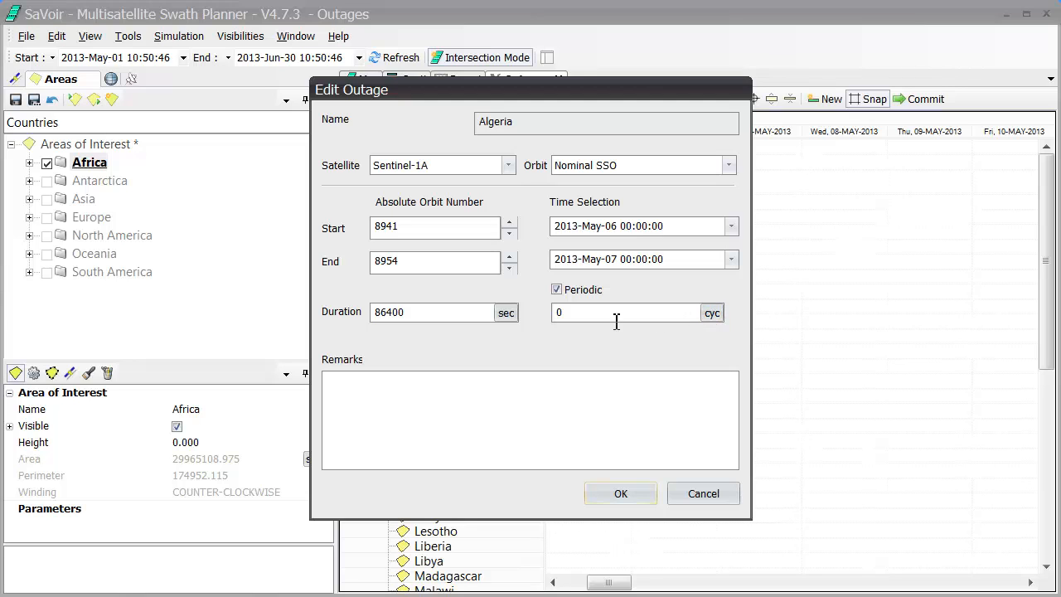
left_click(712, 313)
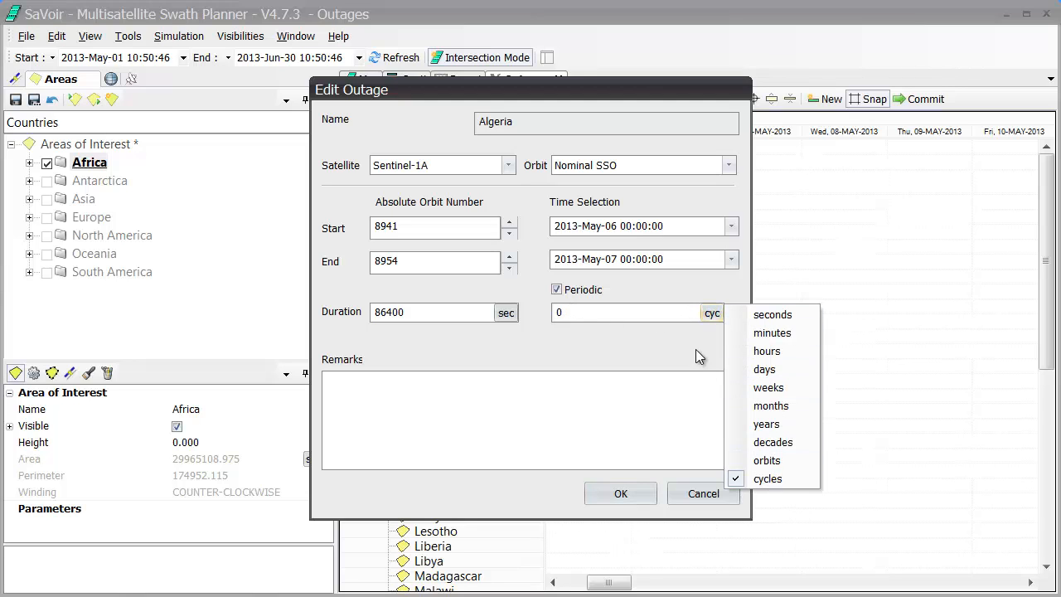
left_click_drag(571, 315, 558, 313)
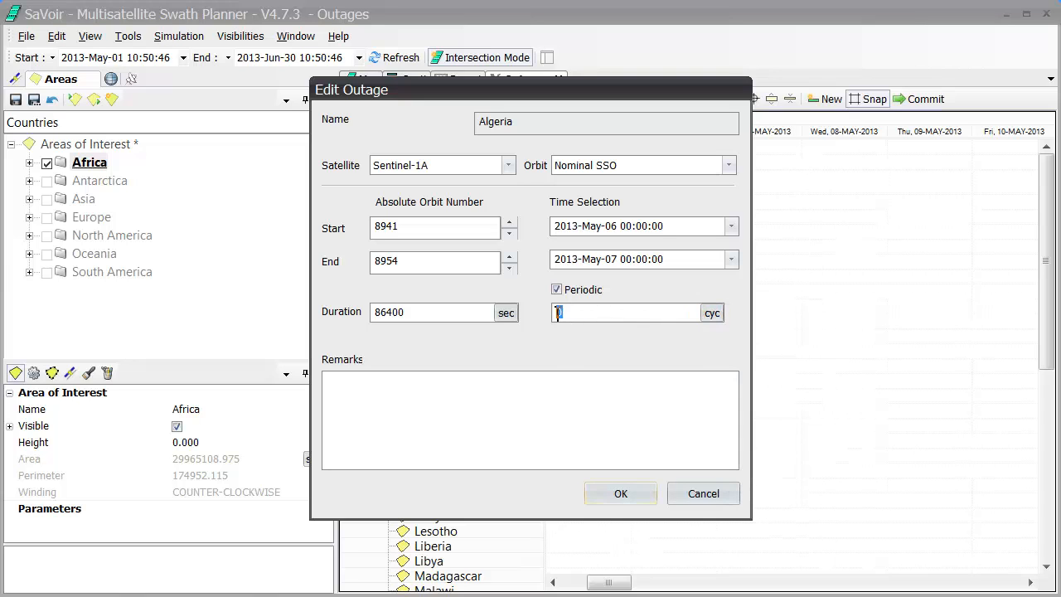
type("1")
left_click(633, 499)
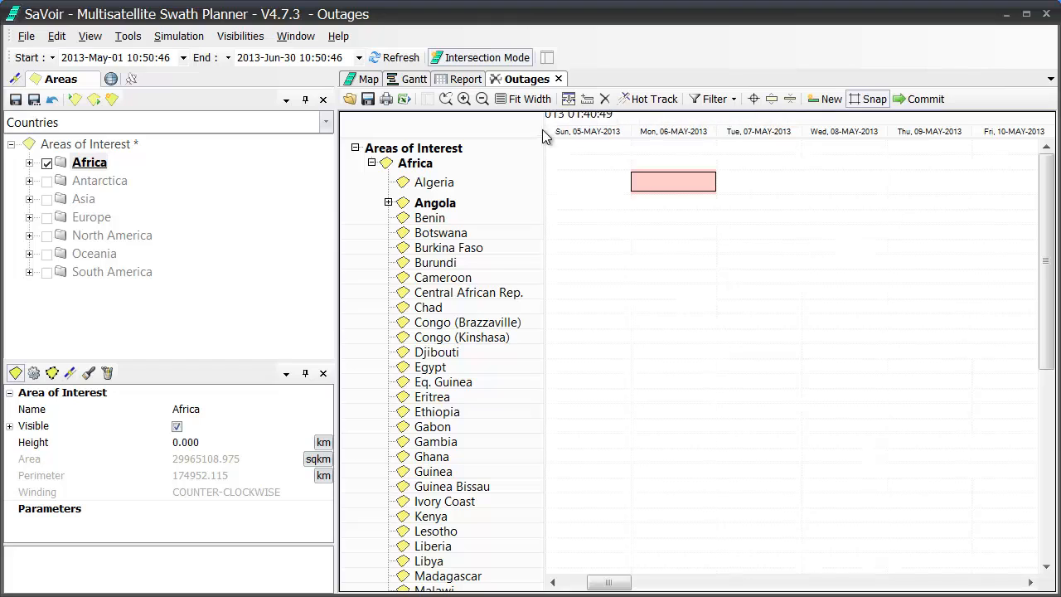
Replace Algeria's periodic outages with their complement across the full May–June 2013 timeline
left_click(507, 98)
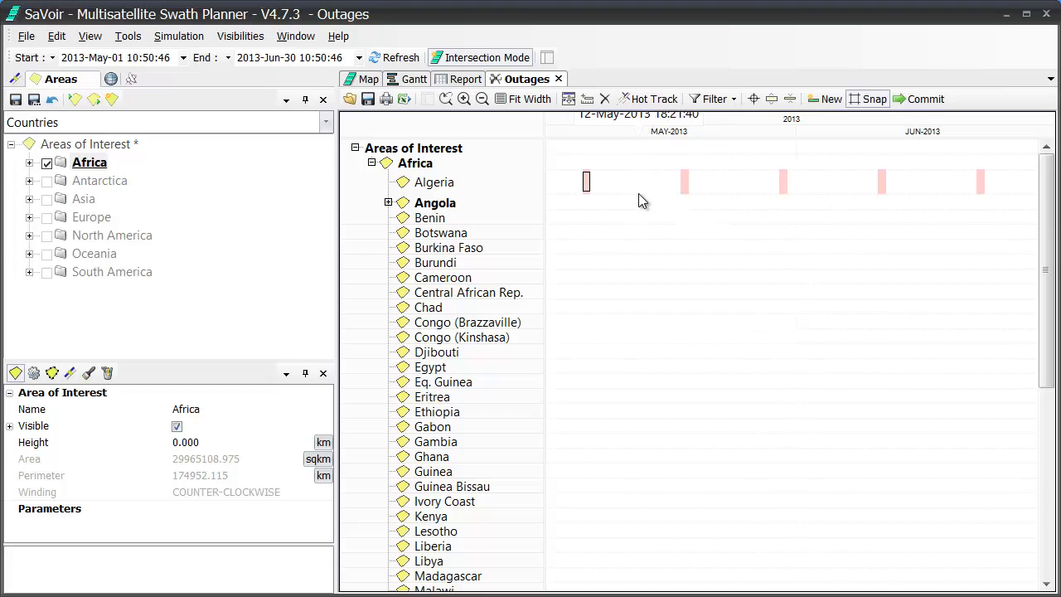
right_click(586, 190)
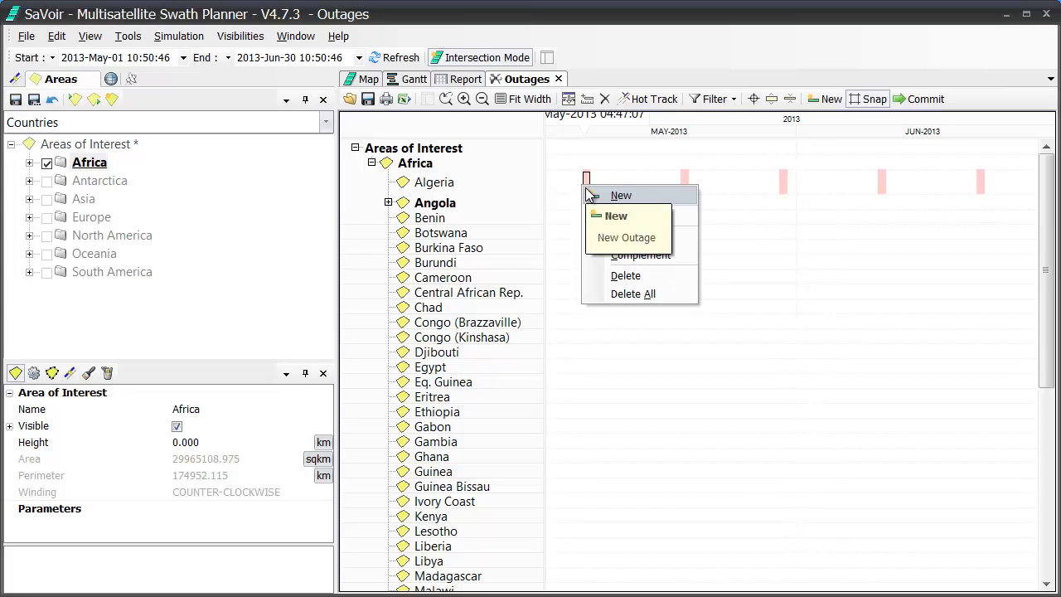
left_click(653, 257)
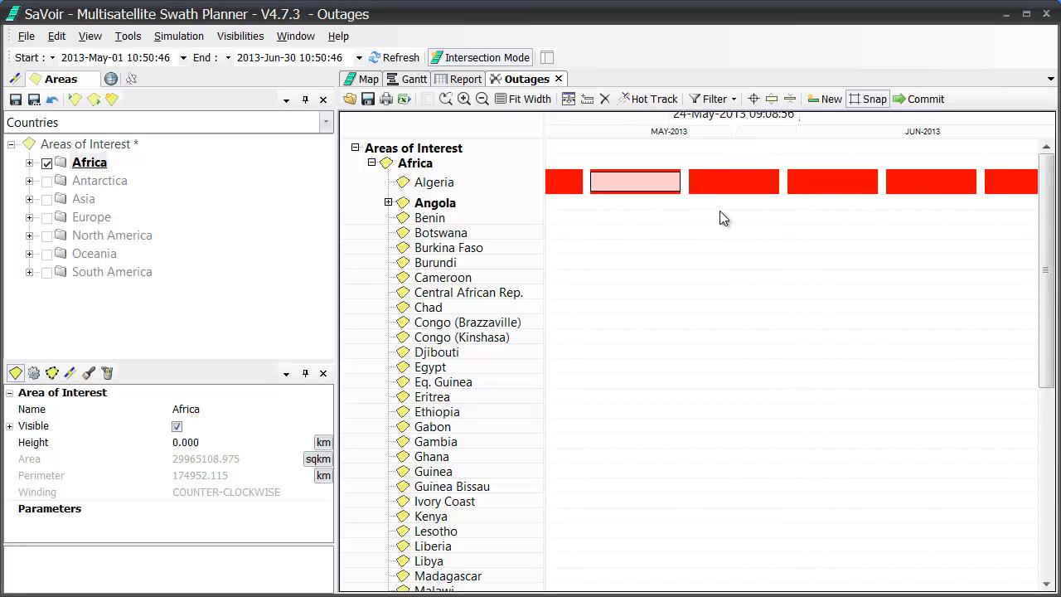
Check the gaps between Algeria's complemented outages, then commit the outage data
left_click_drag(676, 203, 697, 204)
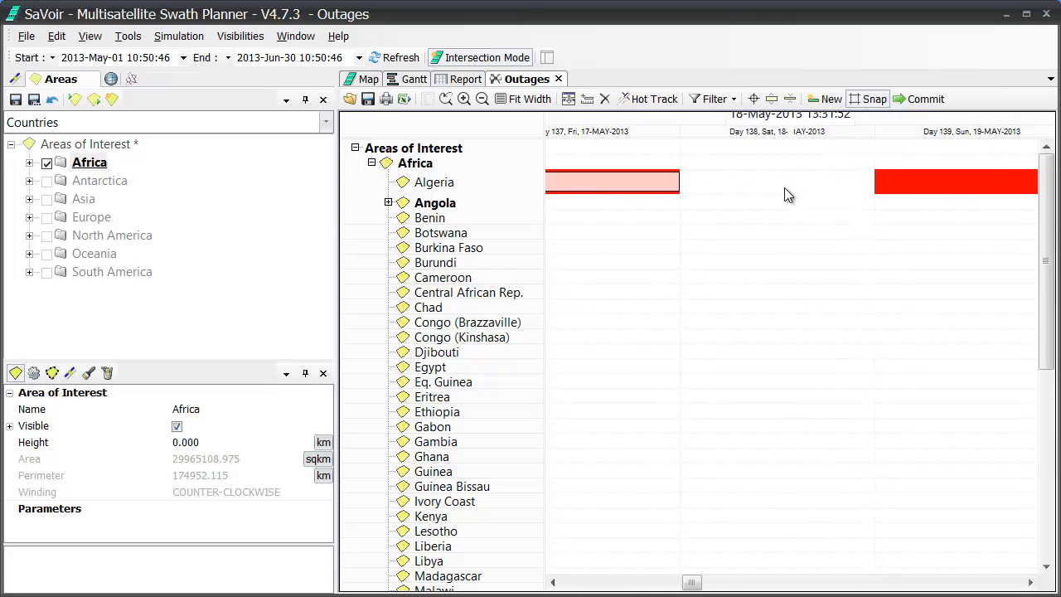
left_click(543, 101)
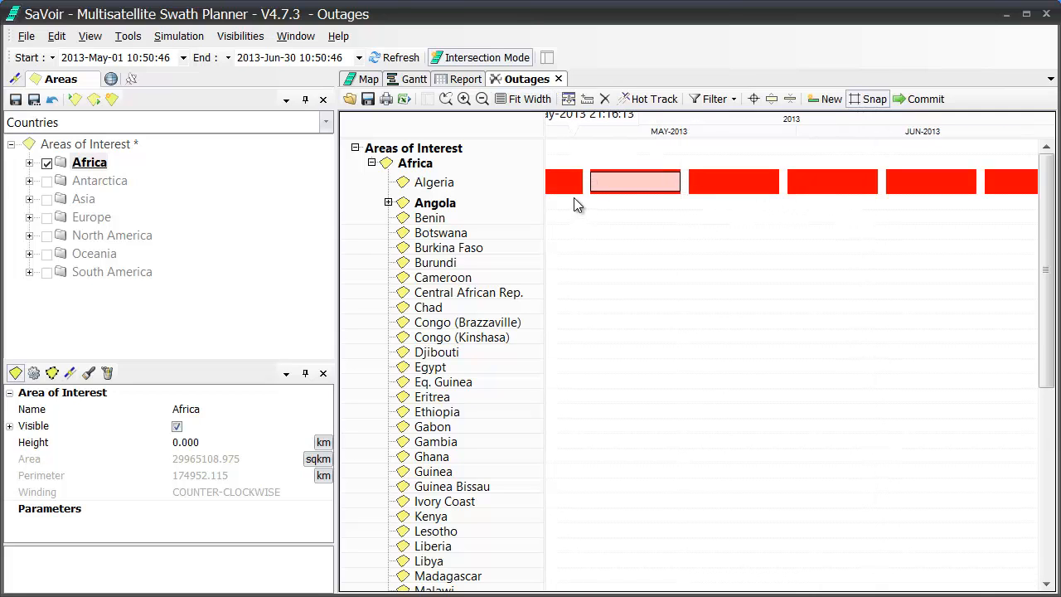
left_click_drag(574, 197, 700, 200)
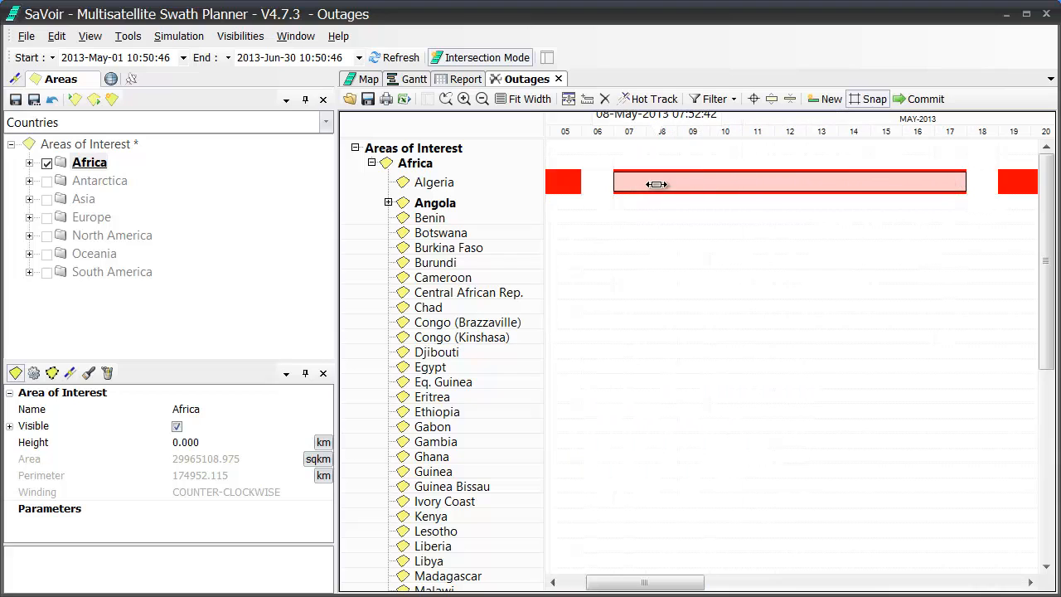
left_click(524, 100)
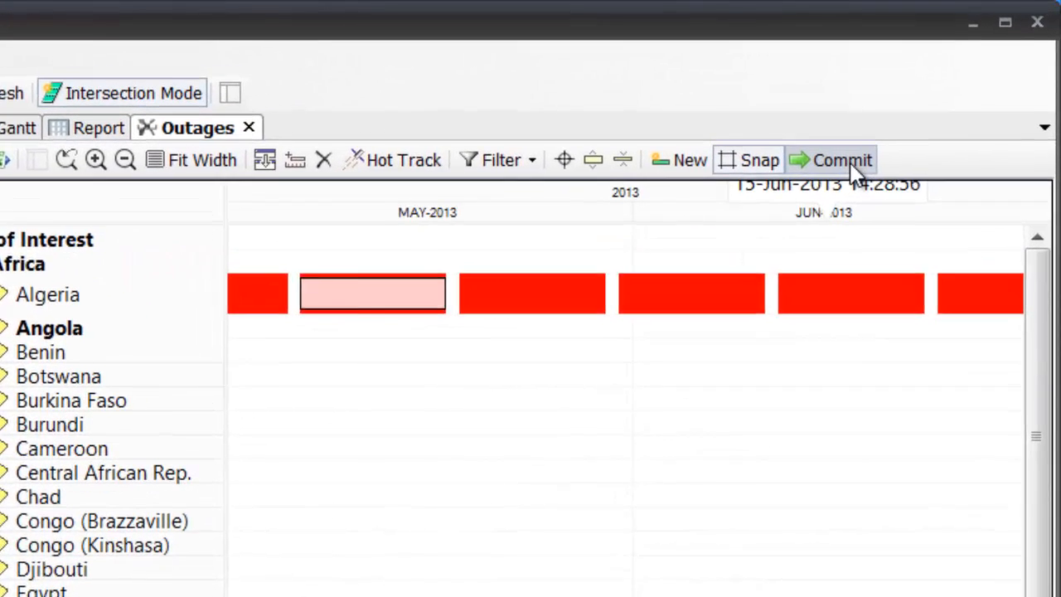
left_click(824, 173)
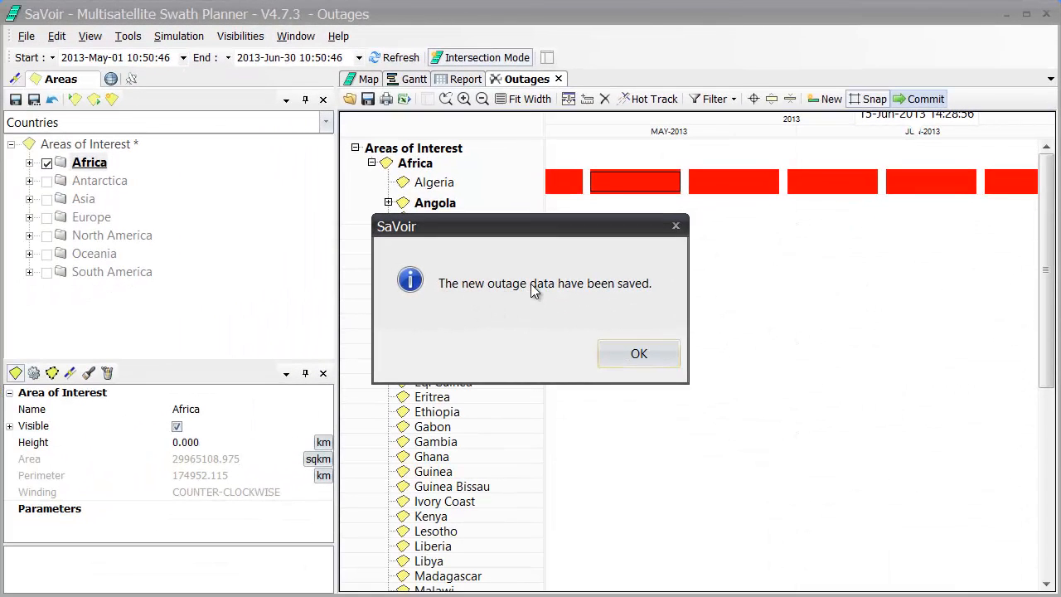
left_click(655, 354)
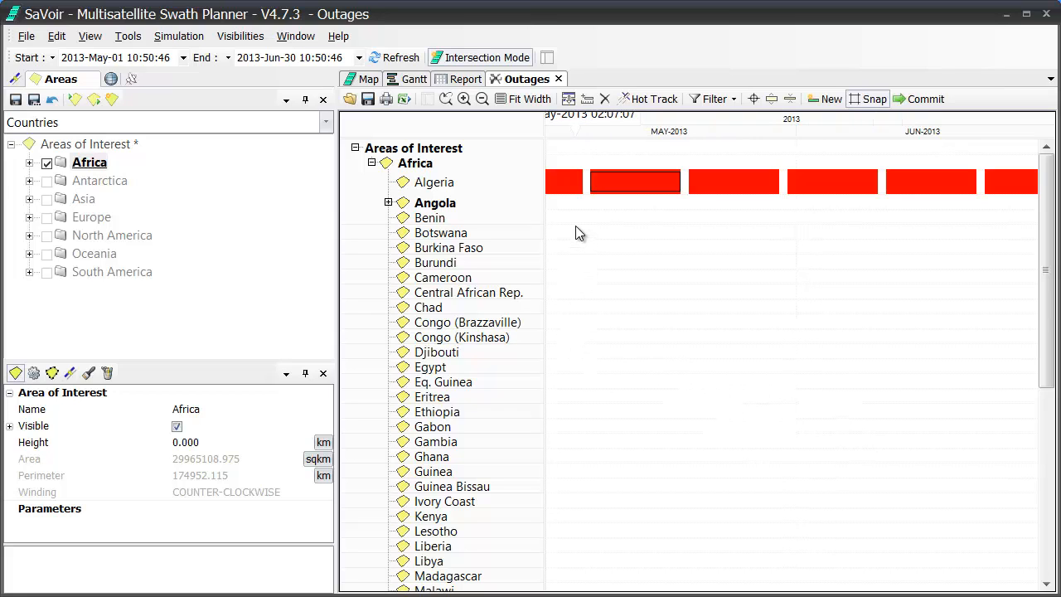
Draw a new outage for Libya and stretch it to run from 07-May-2013 00:00:00 to 08-May-2013 00:00:00
left_click_drag(575, 225, 617, 227)
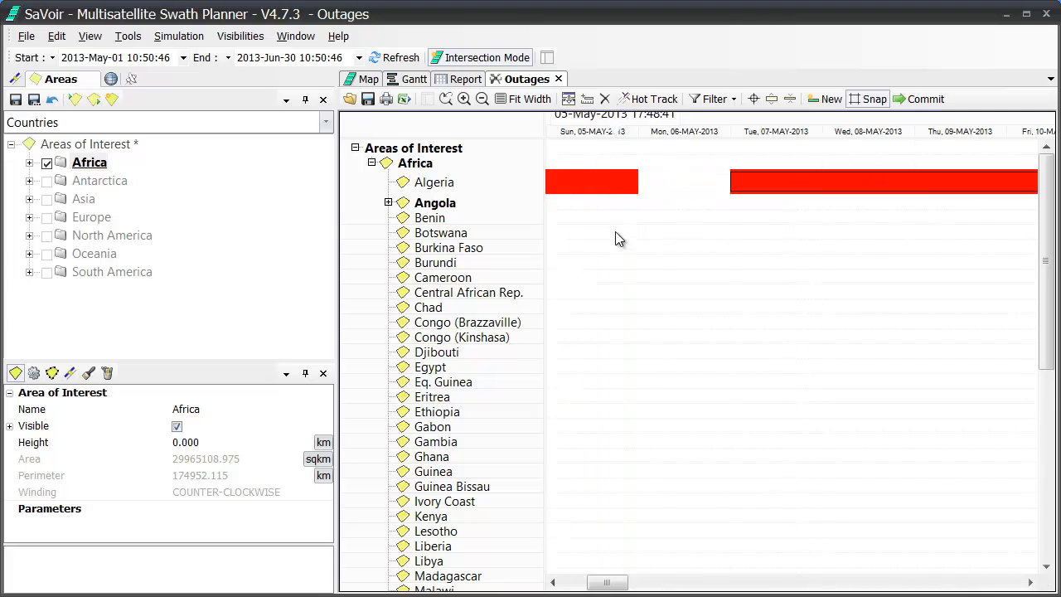
left_click(827, 100)
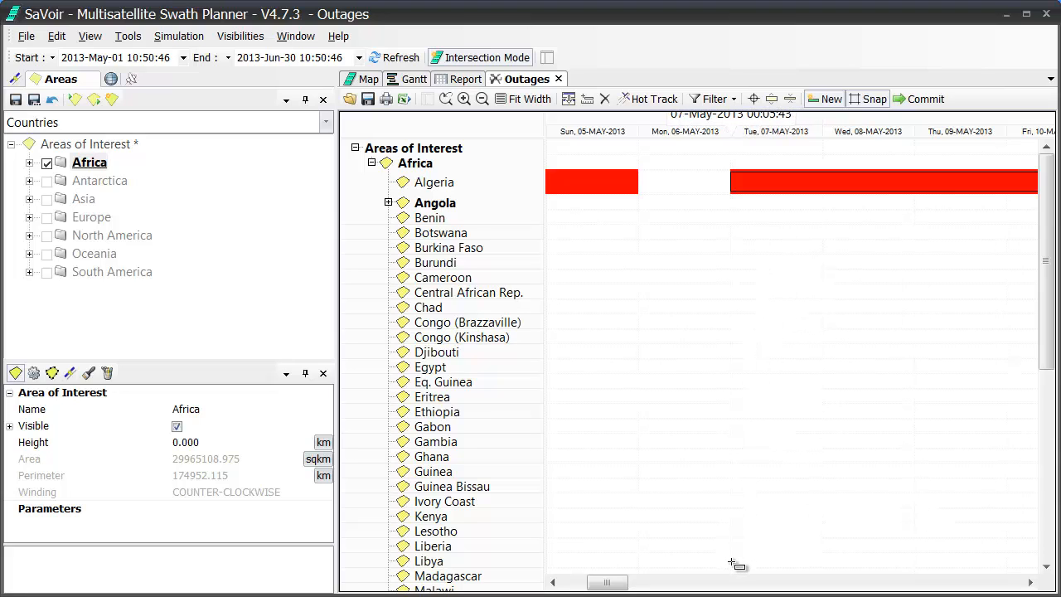
left_click_drag(734, 559, 792, 559)
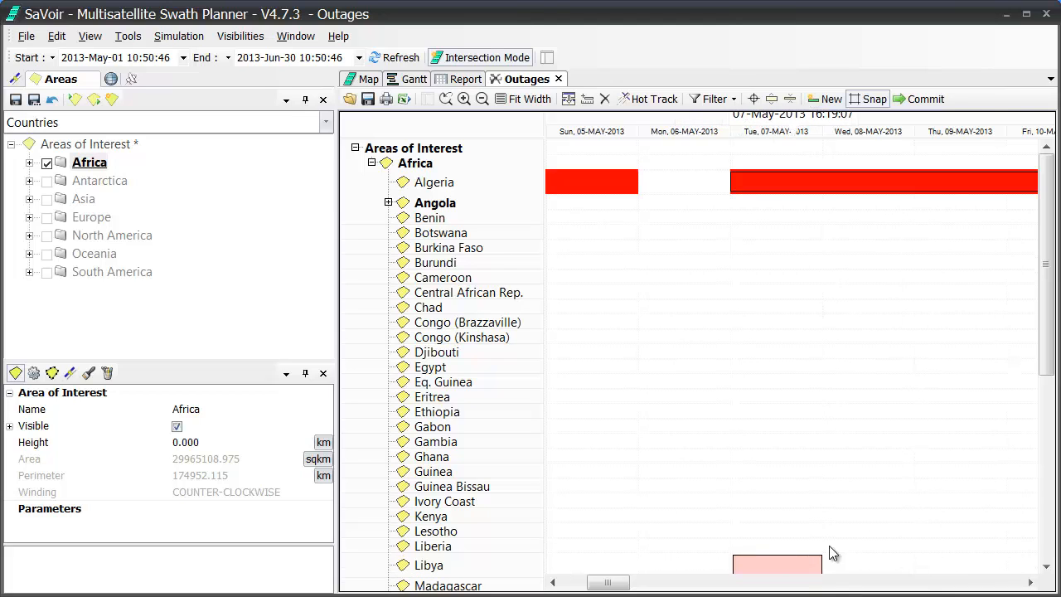
scroll(1049, 342, "down", 4)
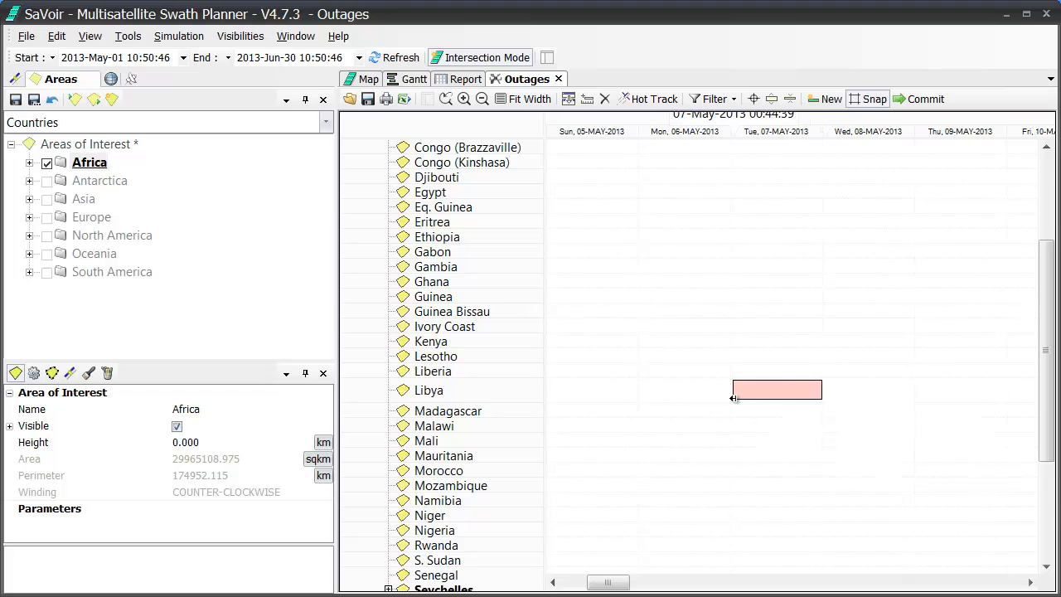
mouse_move(732, 398)
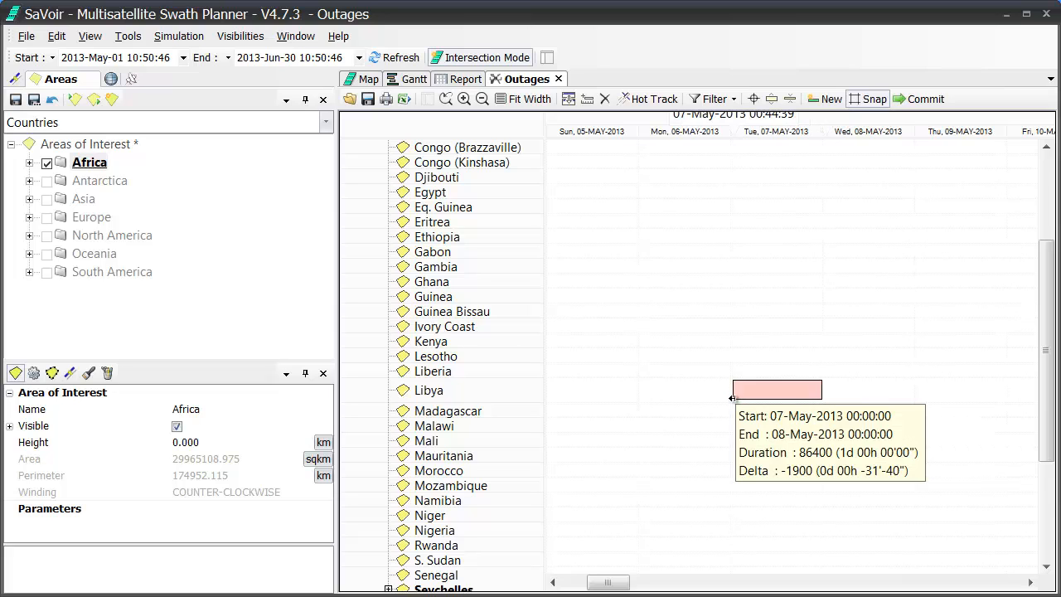
left_click_drag(733, 398, 731, 398)
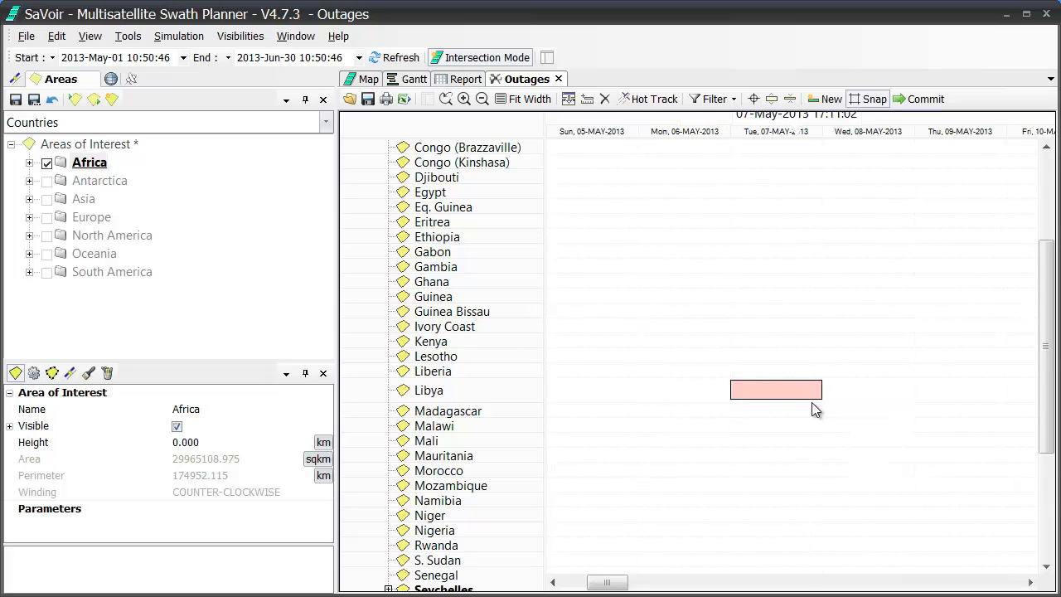
mouse_move(822, 395)
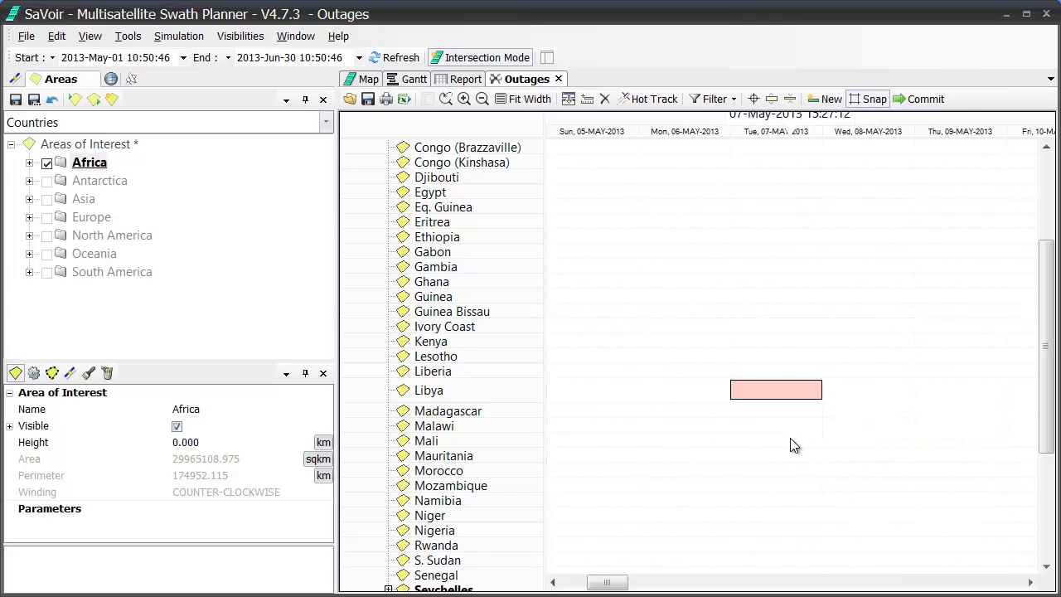
Make Libya's outage periodic, repeating every 1 cycle
left_click_drag(1042, 384, 1047, 406)
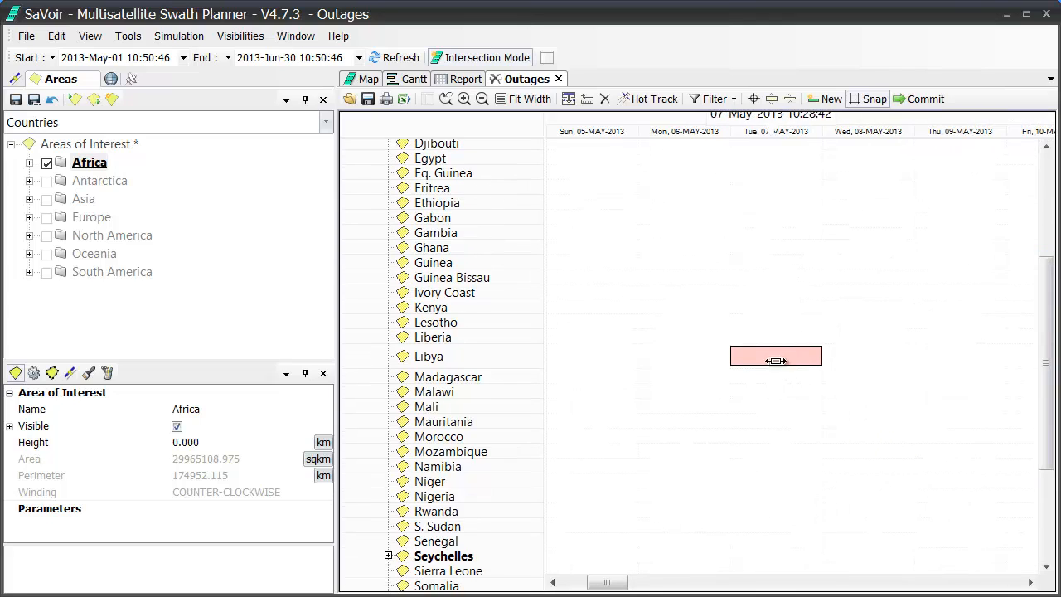
right_click(775, 358)
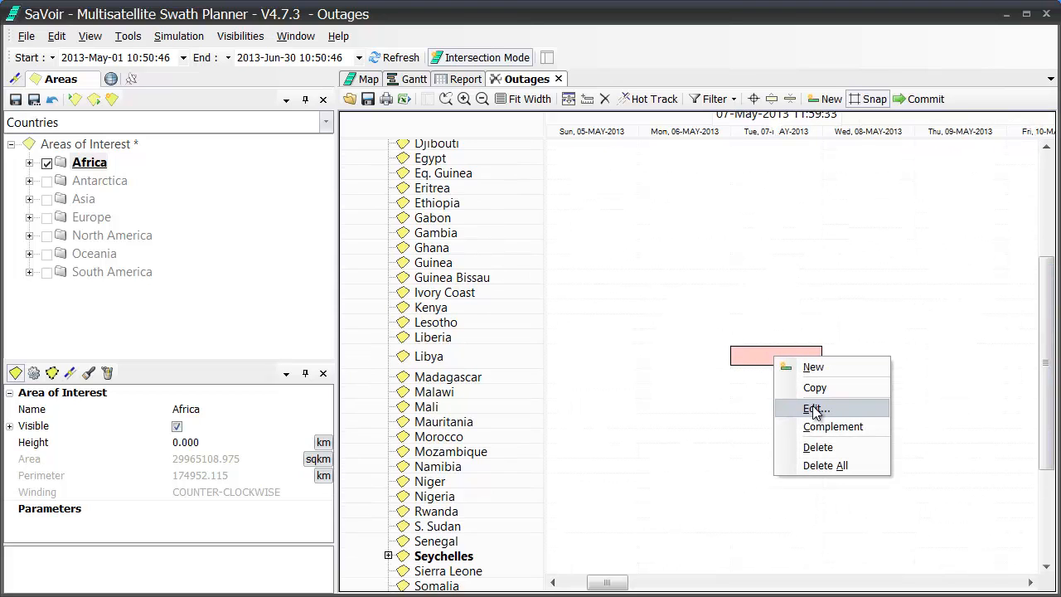
left_click(782, 409)
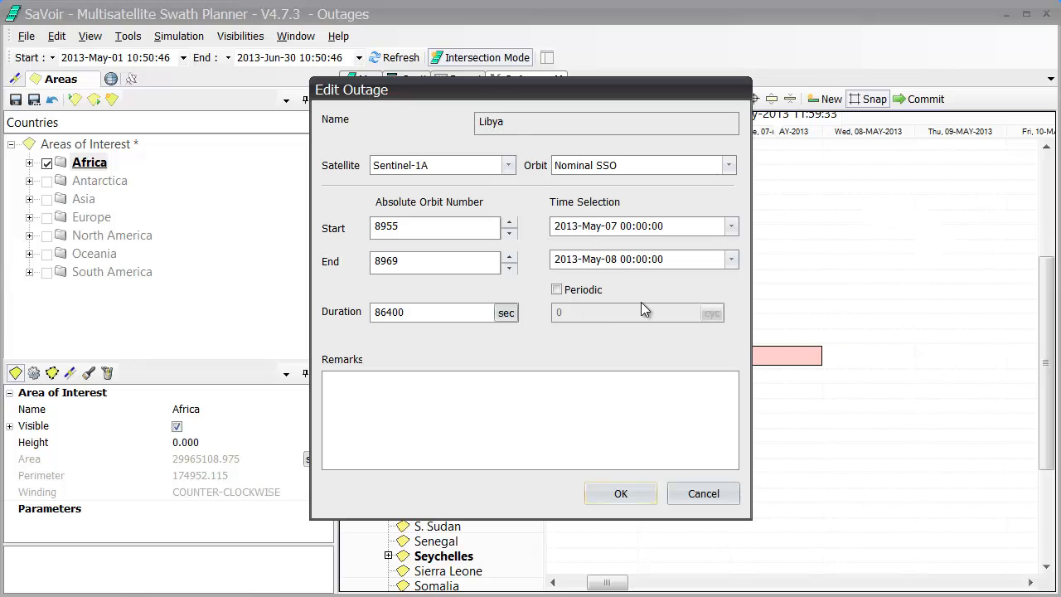
left_click(557, 291)
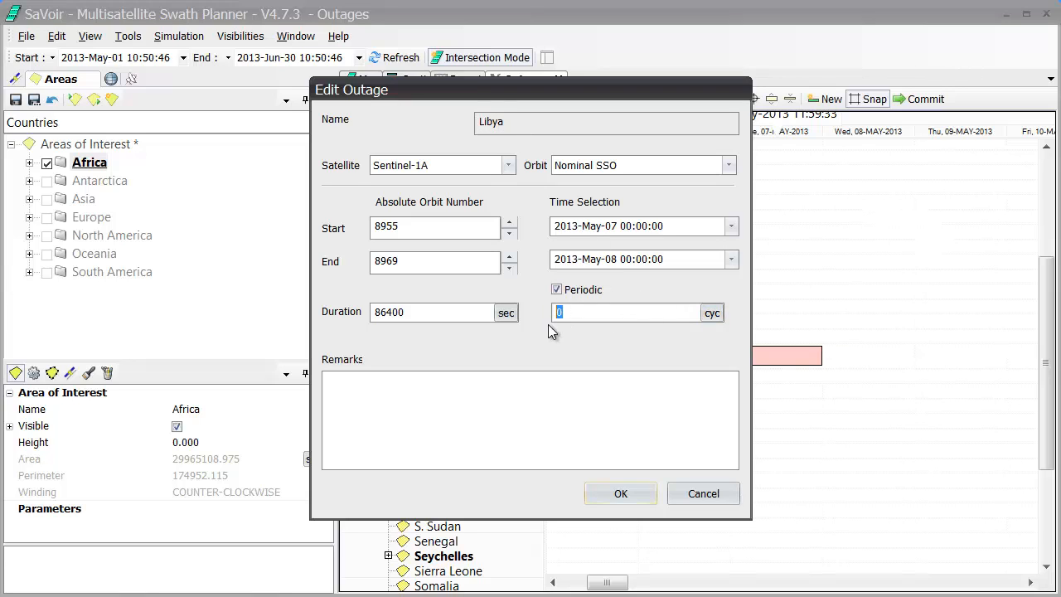
type("1")
left_click(621, 493)
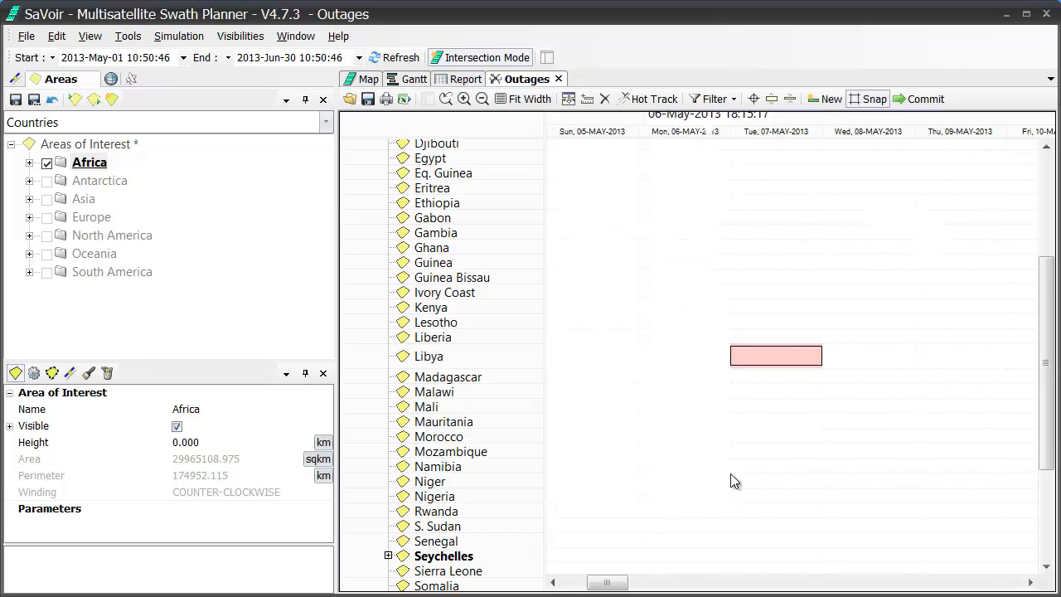
Replace Libya's periodic outages with their complement and commit the outage data
right_click(786, 353)
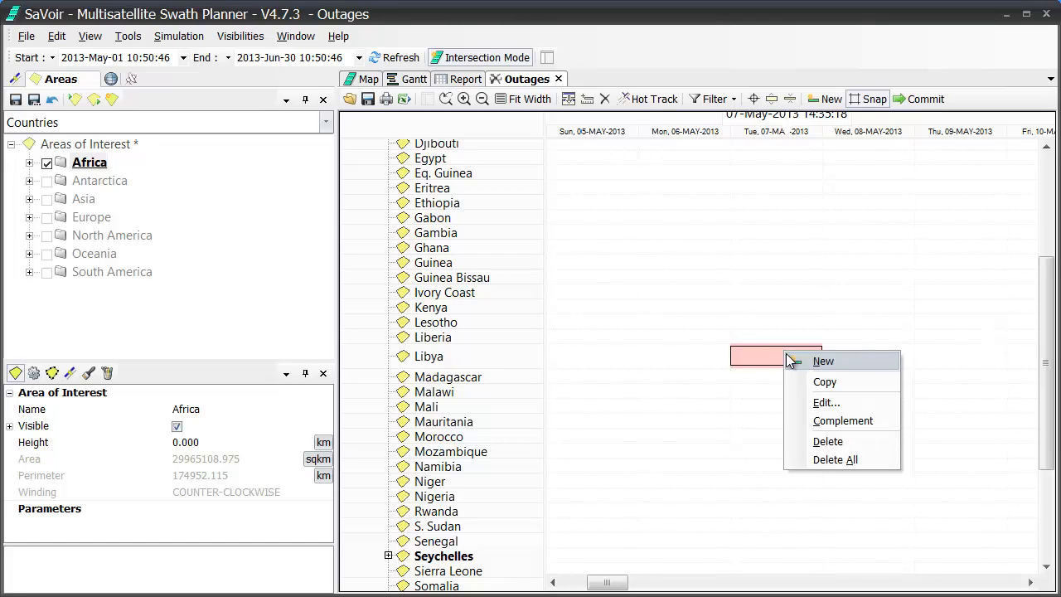
left_click(824, 421)
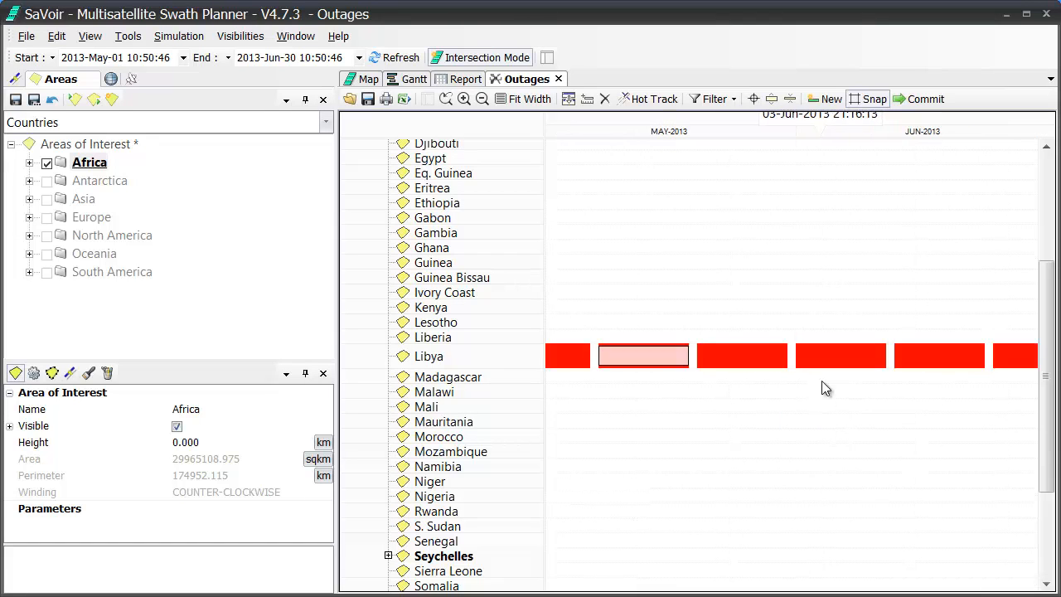
left_click(924, 100)
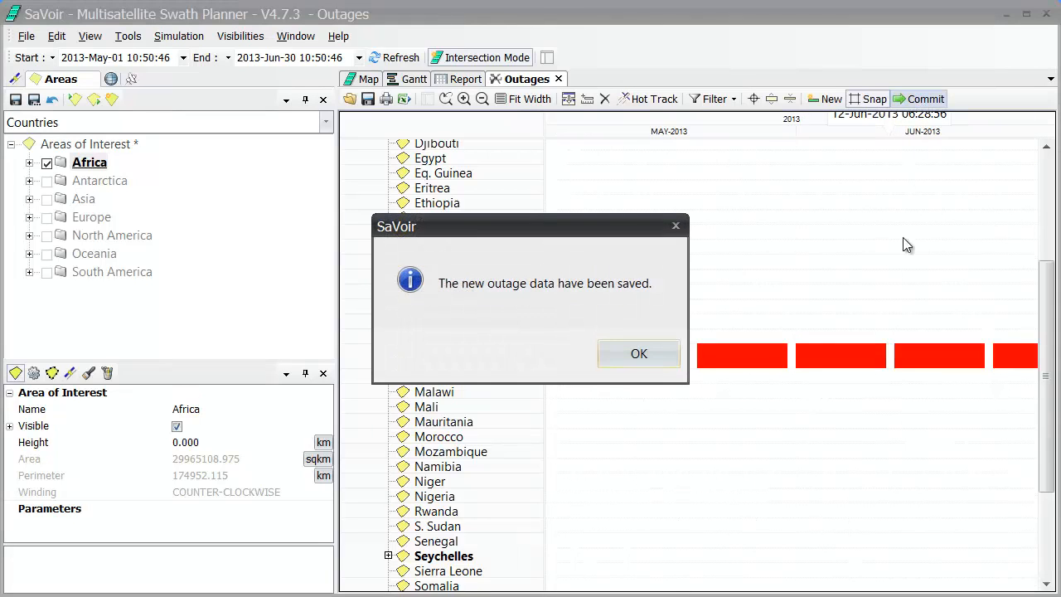
left_click(638, 354)
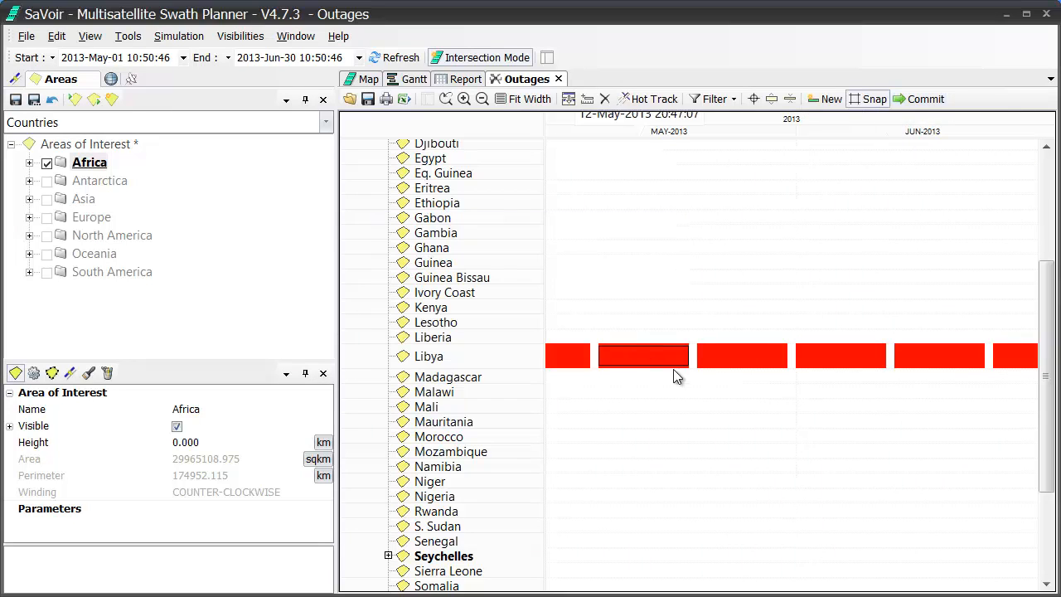
Draw a new outage for Morocco and stretch it to run from 08-May-2013 00:00:00 to 09-May-2013 00:00:00
left_click_drag(1046, 419, 1047, 458)
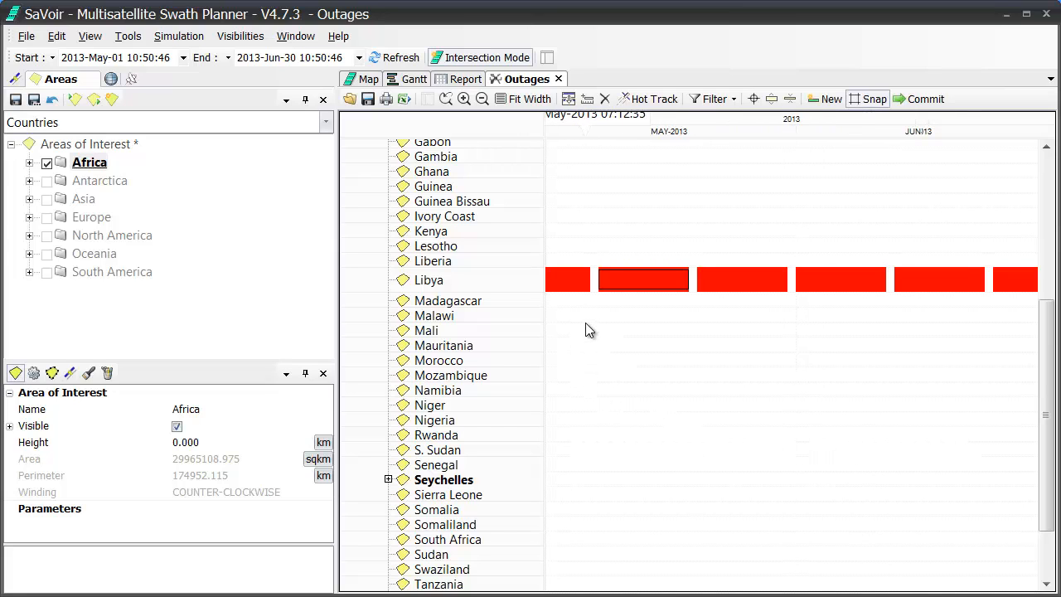
left_click_drag(586, 322, 613, 323)
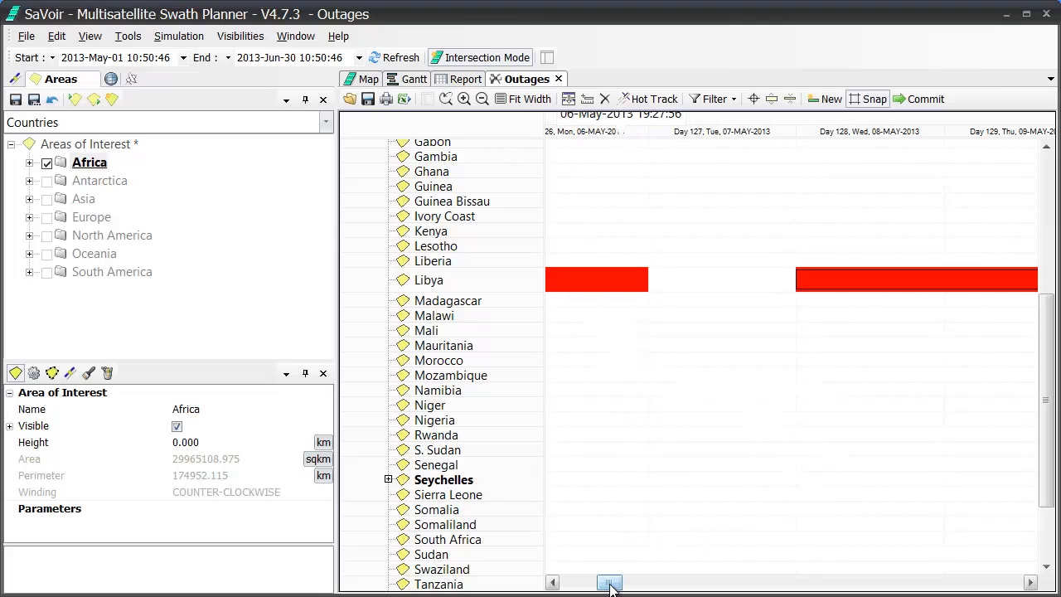
left_click_drag(610, 585, 616, 585)
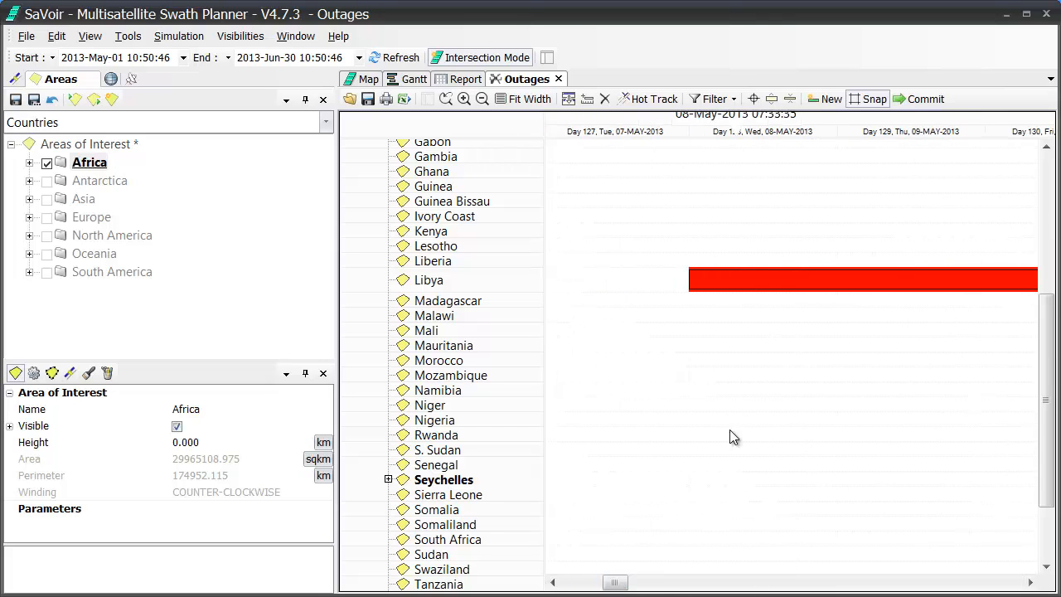
left_click(844, 101)
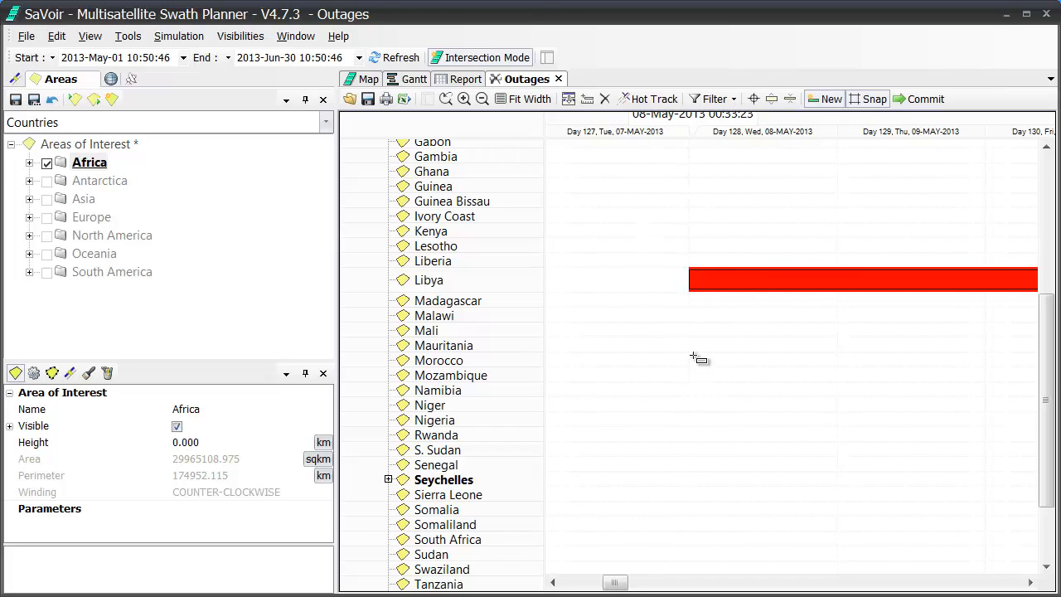
left_click_drag(693, 357, 781, 358)
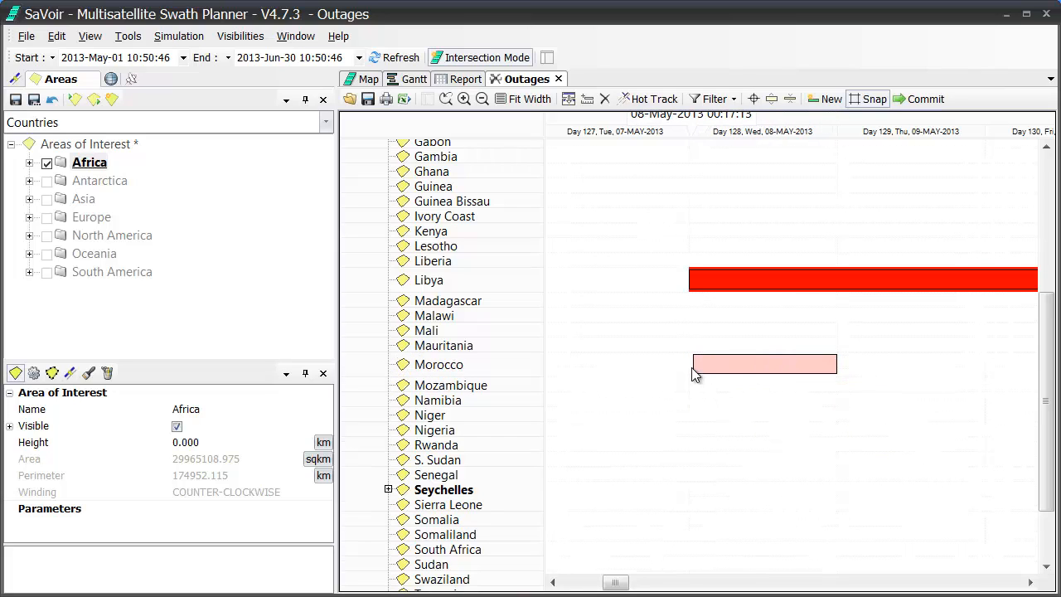
mouse_move(695, 368)
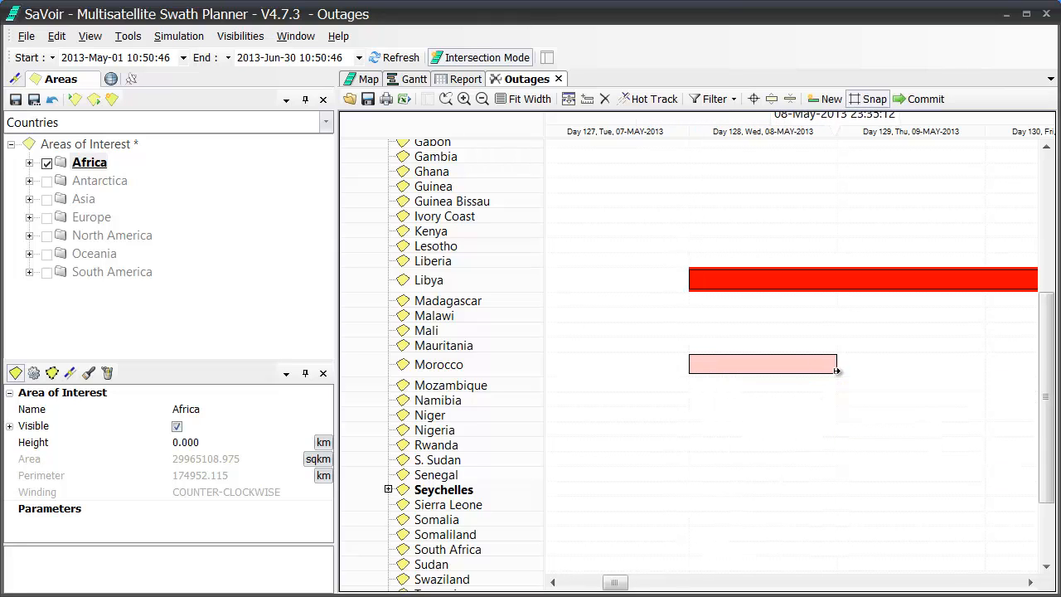
Make Morocco's outage periodic, repeating every 1 cycle
right_click(761, 365)
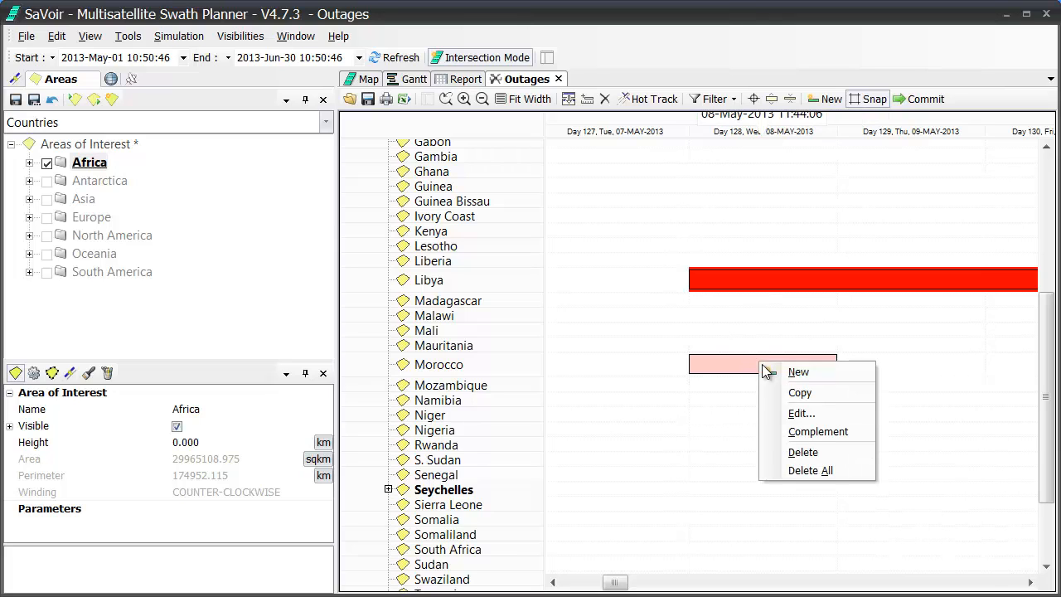
left_click(805, 419)
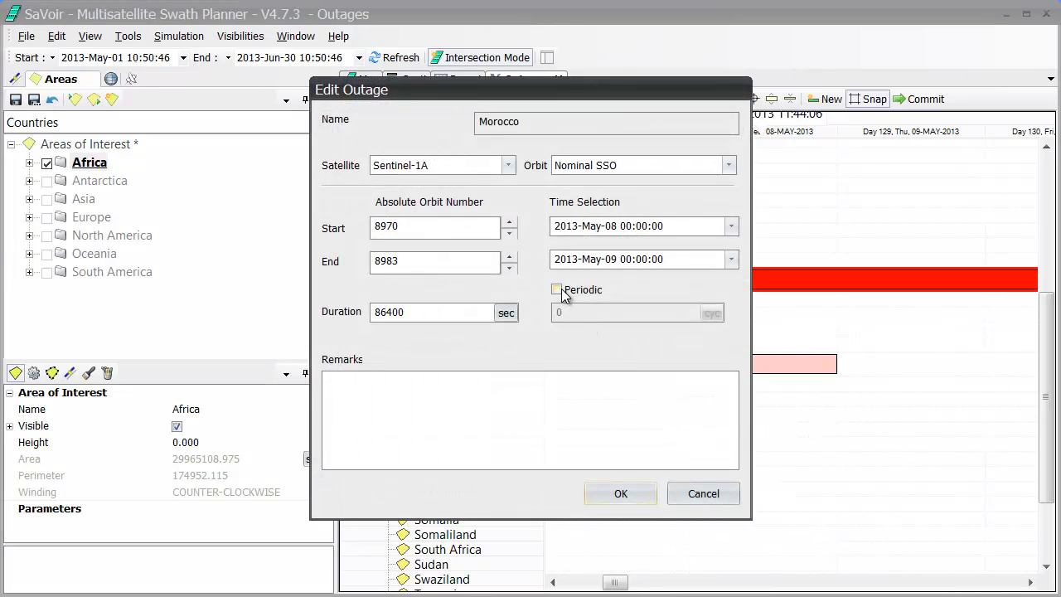
left_click(560, 291)
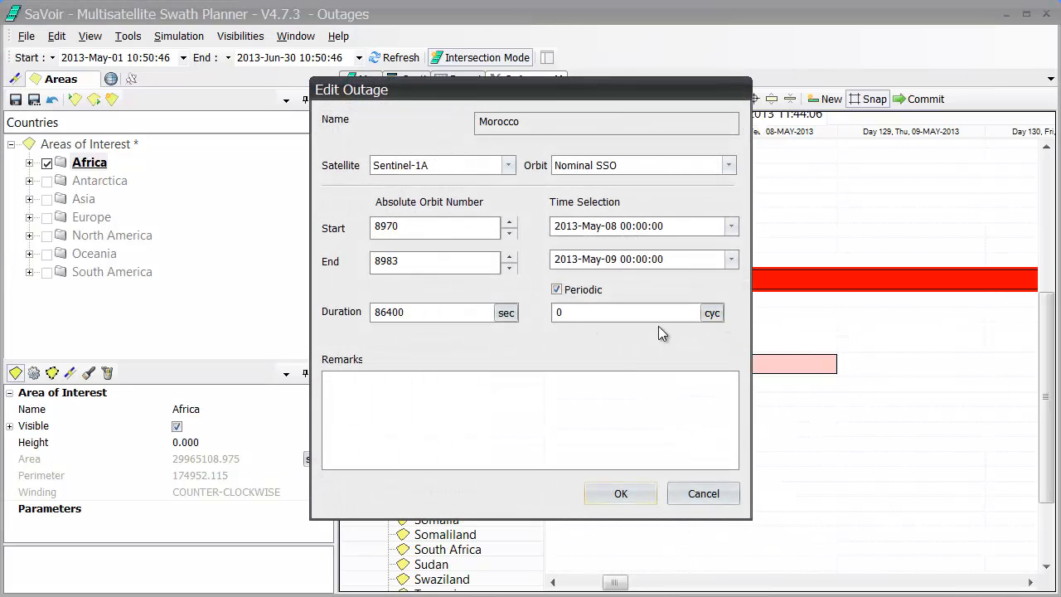
left_click_drag(568, 315, 552, 318)
type("1")
left_click(620, 493)
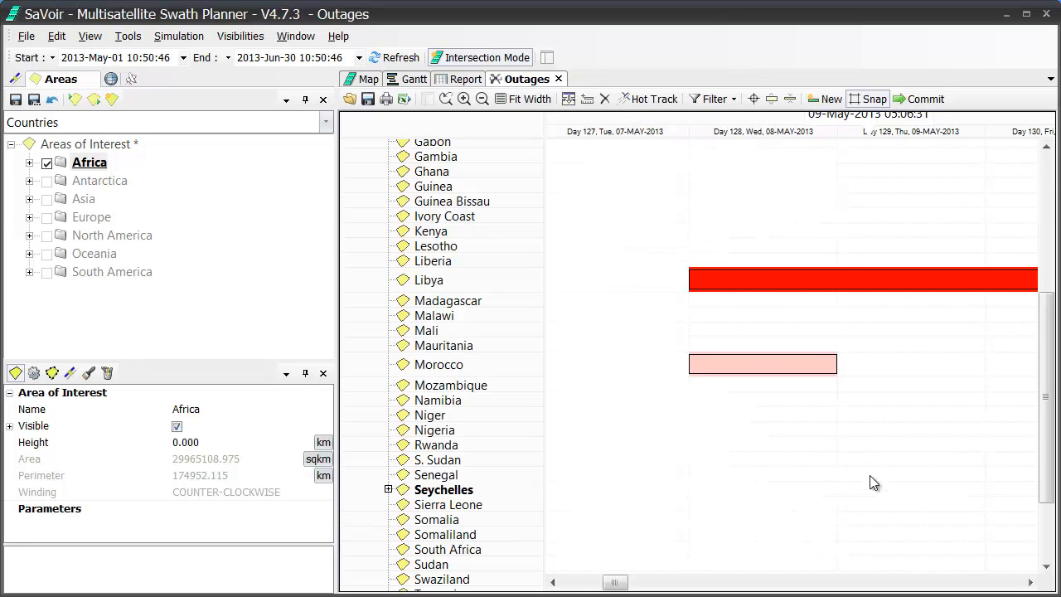
Replace Morocco's periodic outages with their complement and commit the outage data
right_click(776, 354)
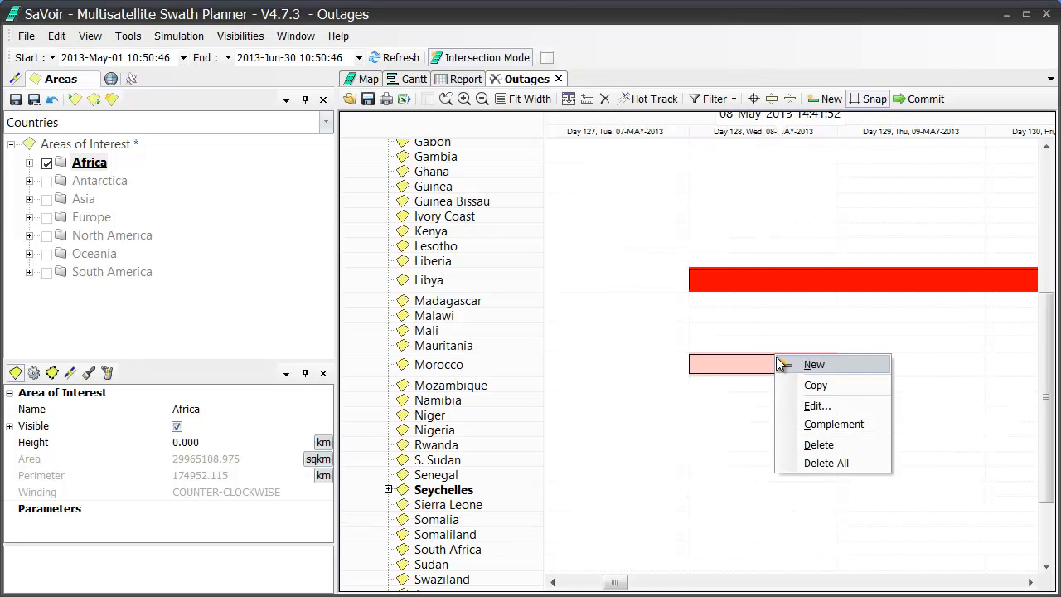
left_click(830, 423)
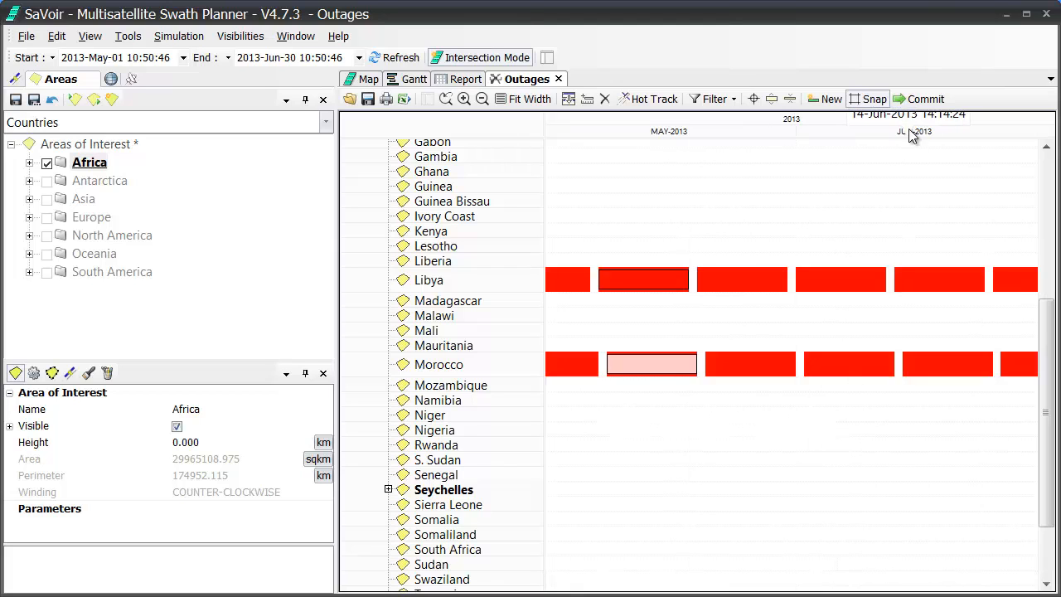
left_click(921, 99)
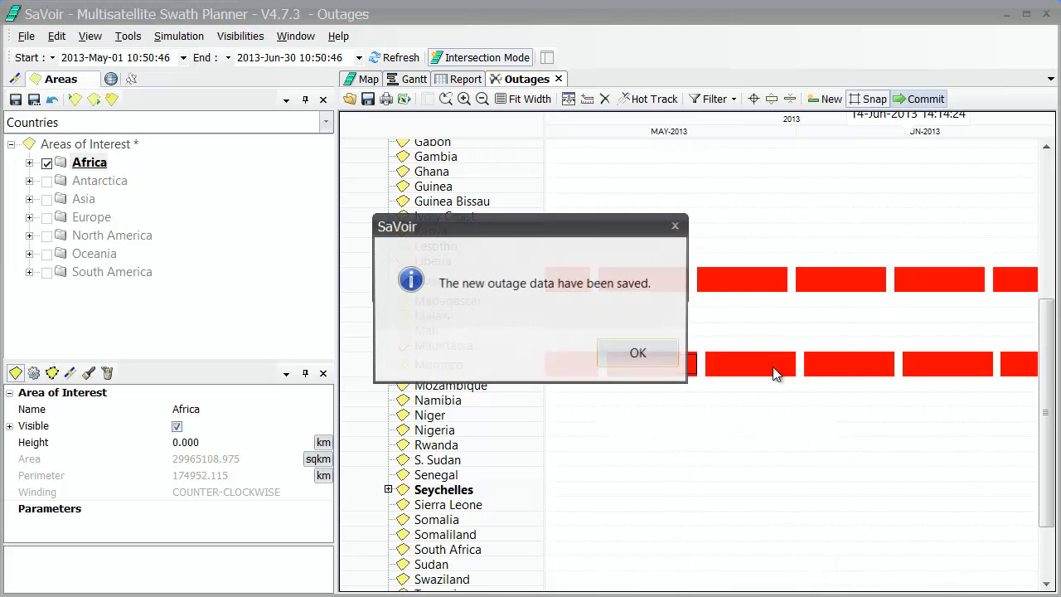
left_click(640, 355)
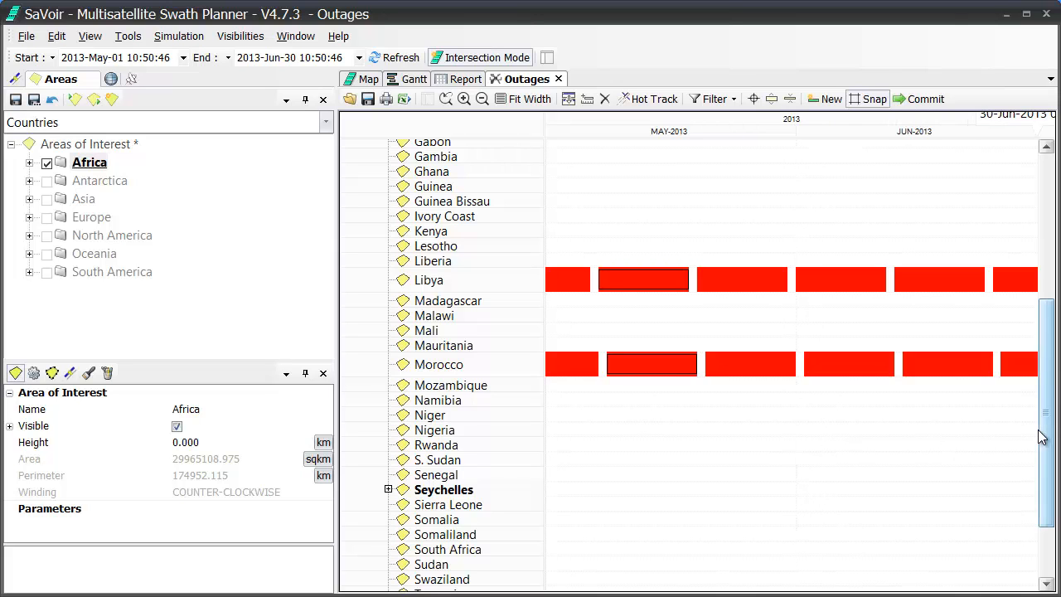
Return to the map and refresh the swath simulation, accepting the long computation over the full timespan
mouse_move(1044, 448)
left_mouse_down()
mouse_move(1019, 296)
mouse_move(1052, 332)
mouse_move(1046, 432)
left_mouse_up()
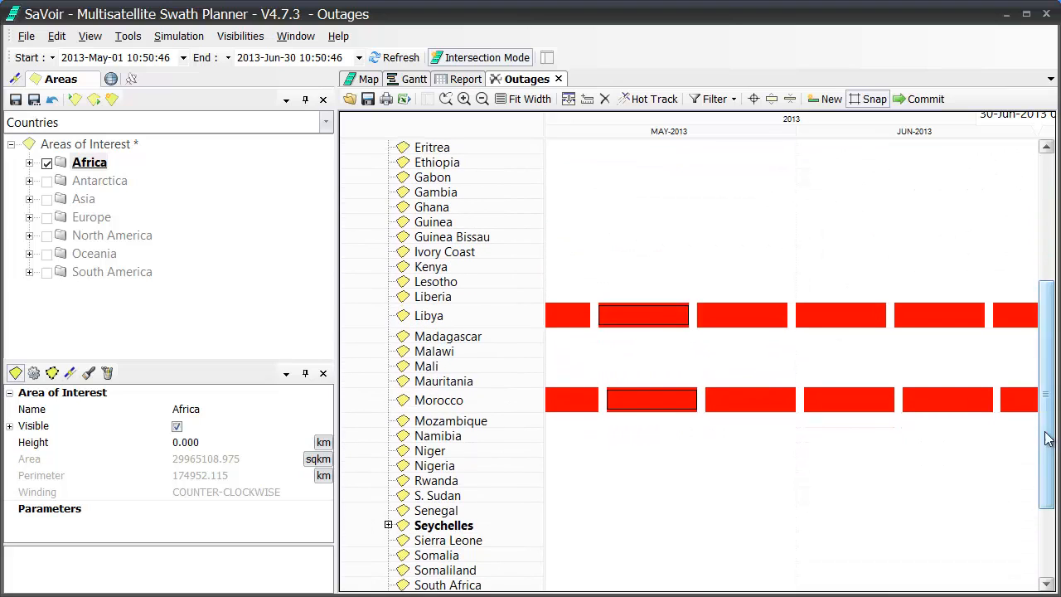
left_click(370, 80)
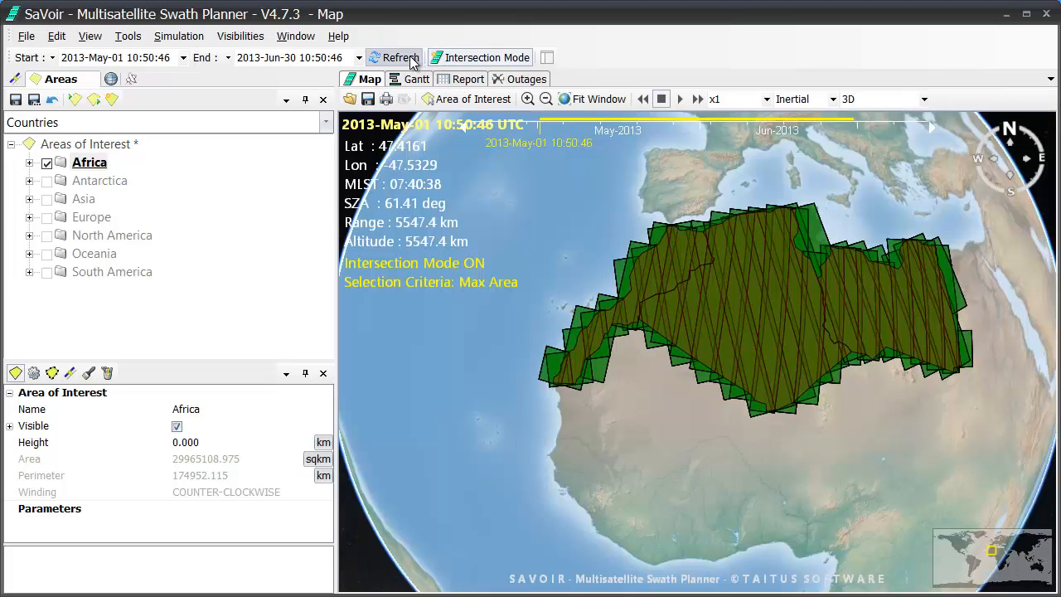
left_click(398, 58)
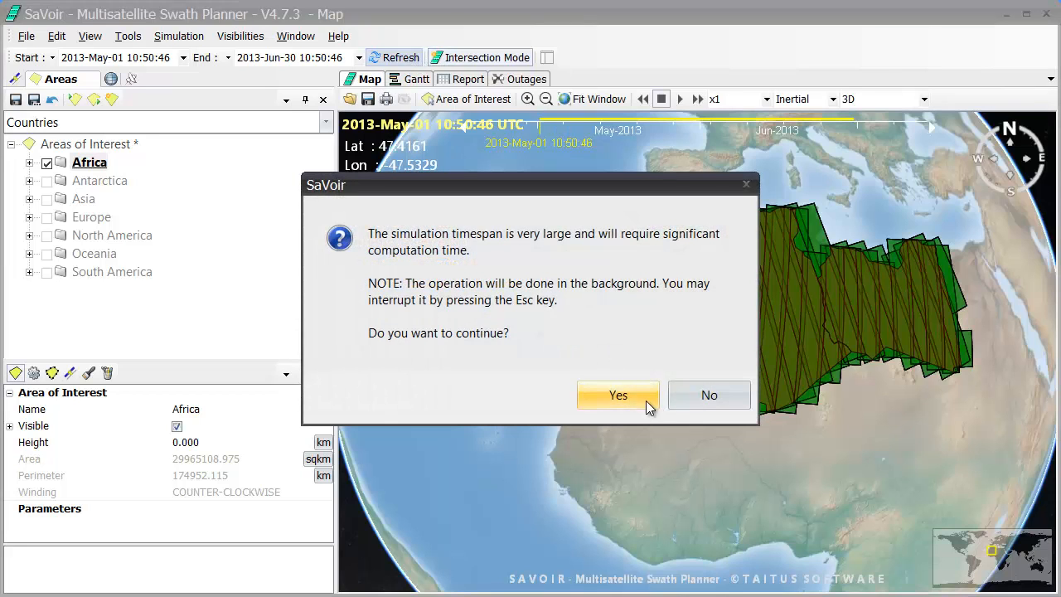
left_click(634, 393)
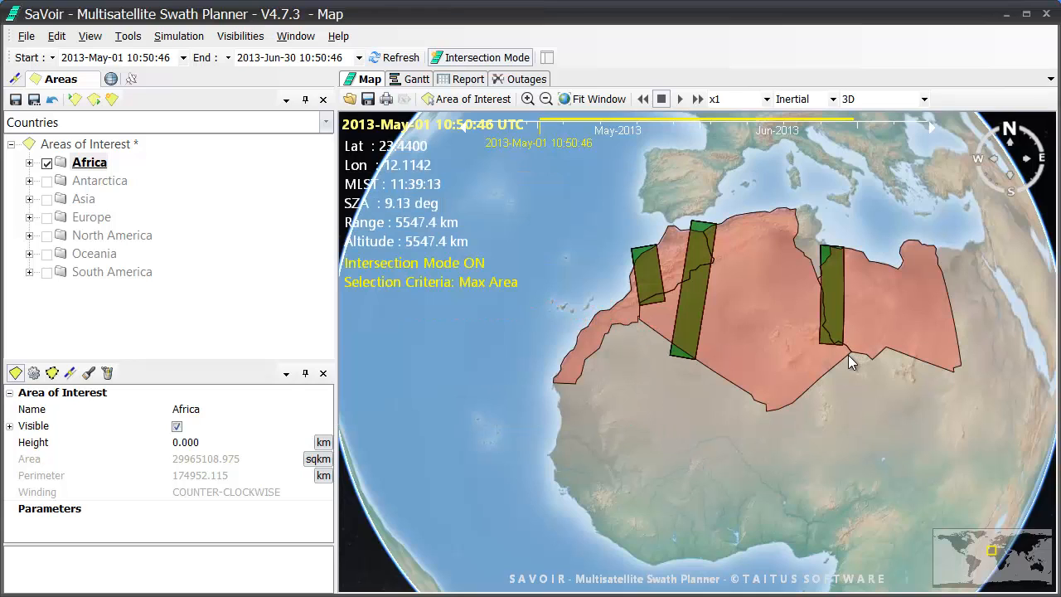
Examine the Gantt chart's Sentinel-1A CSAR/IWS acquisitions for Algeria, Libya and Morocco around early to mid May 2013, then fit the whole timespan
left_click(415, 79)
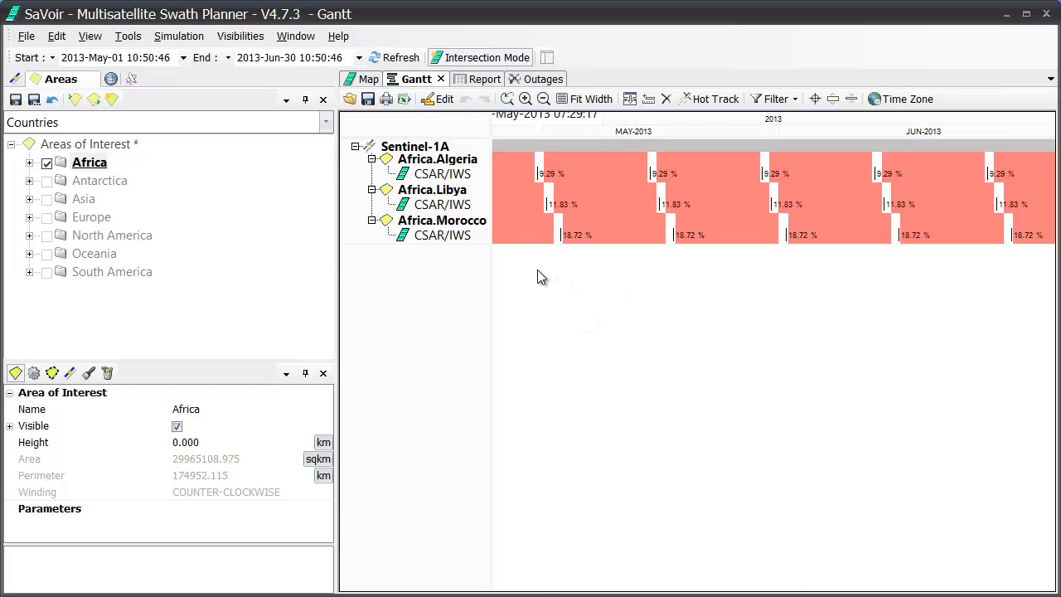
left_click_drag(529, 270, 610, 279)
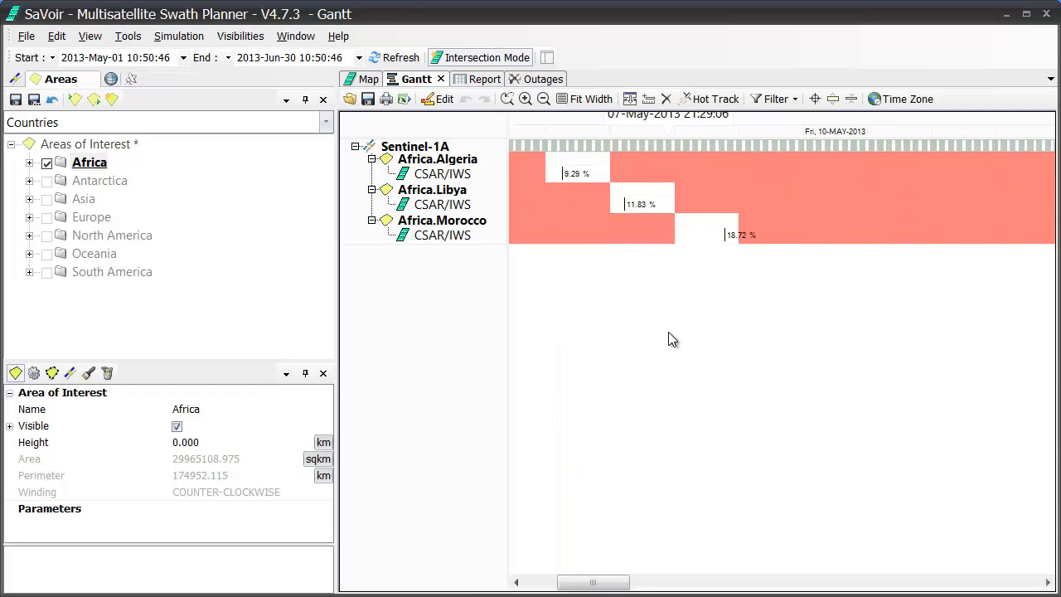
scroll(671, 332, "up", 1)
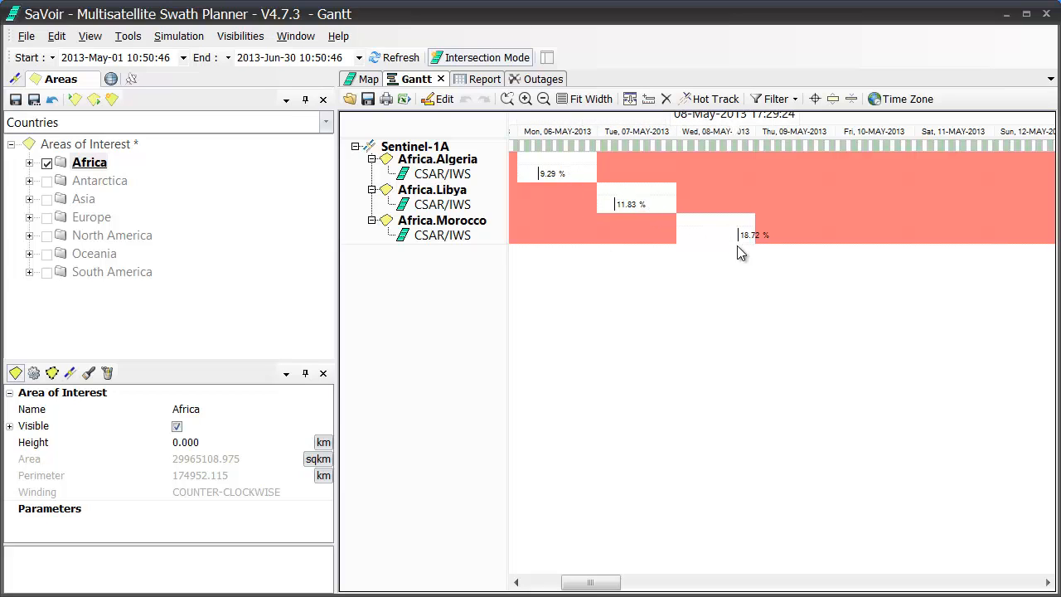
left_click_drag(597, 585, 634, 583)
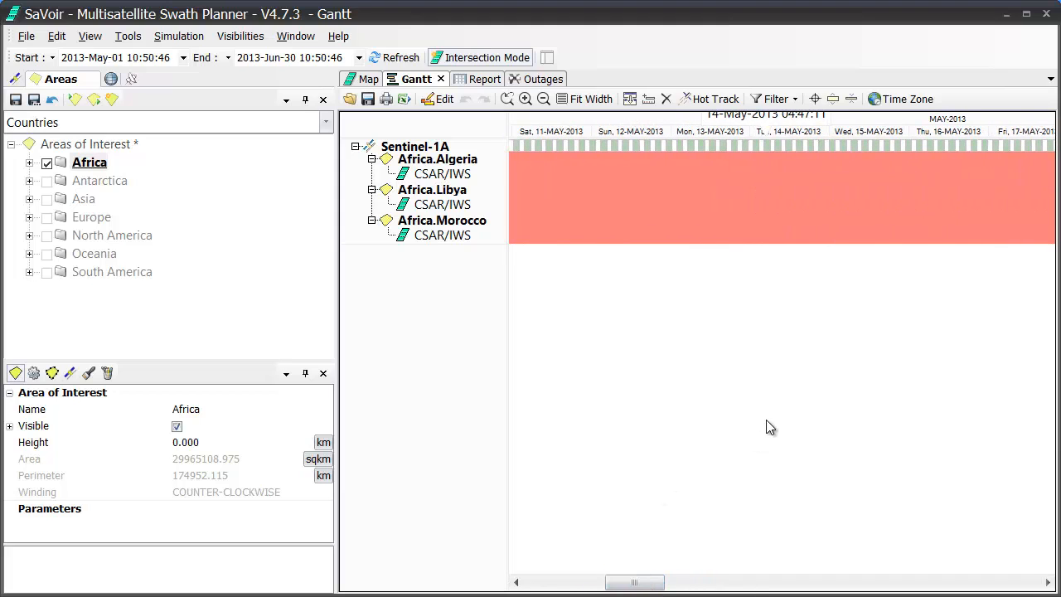
left_click(580, 100)
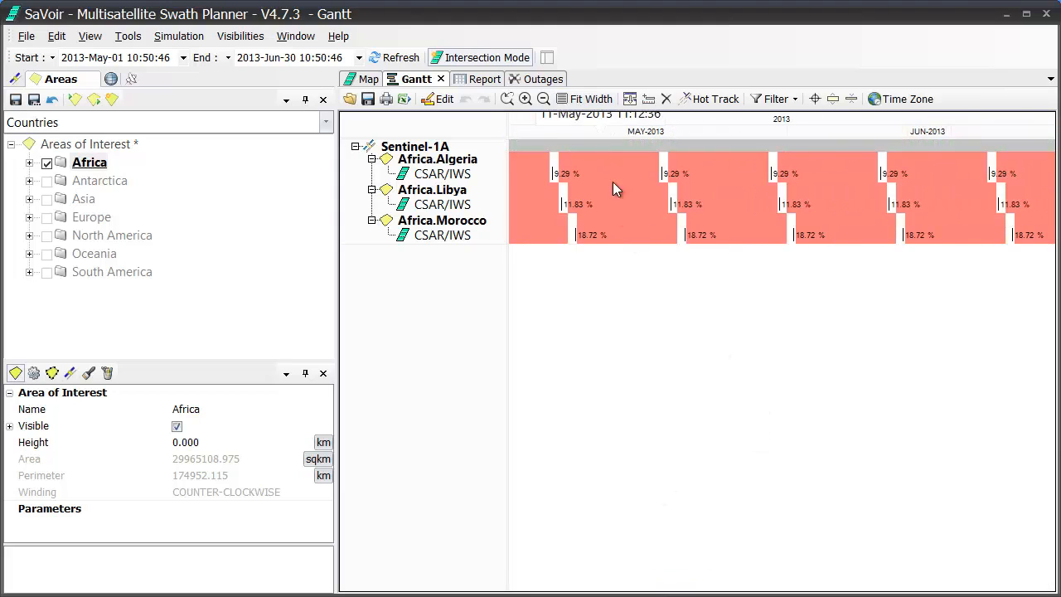